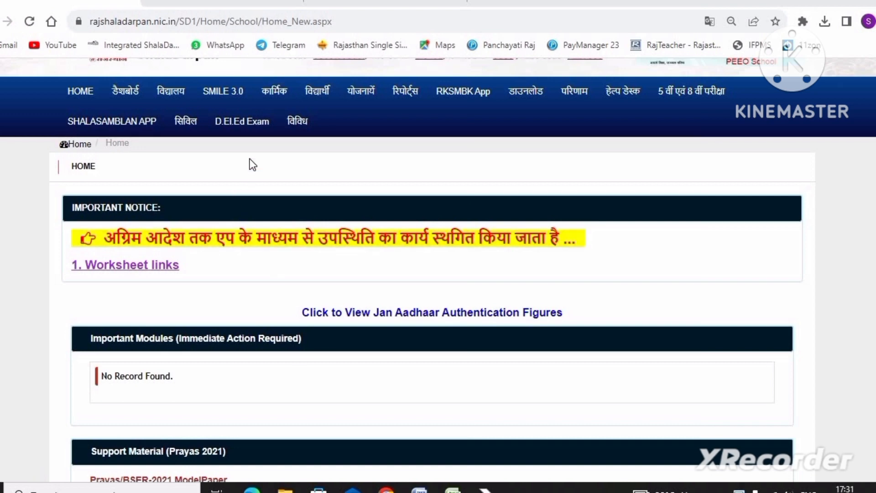
- Open the UPDATE POST AND SALARY STATUS page from the staff (कार्मिक) section of ShalaDarpan
{"action": "left_click", "coordinate": [274, 93]}
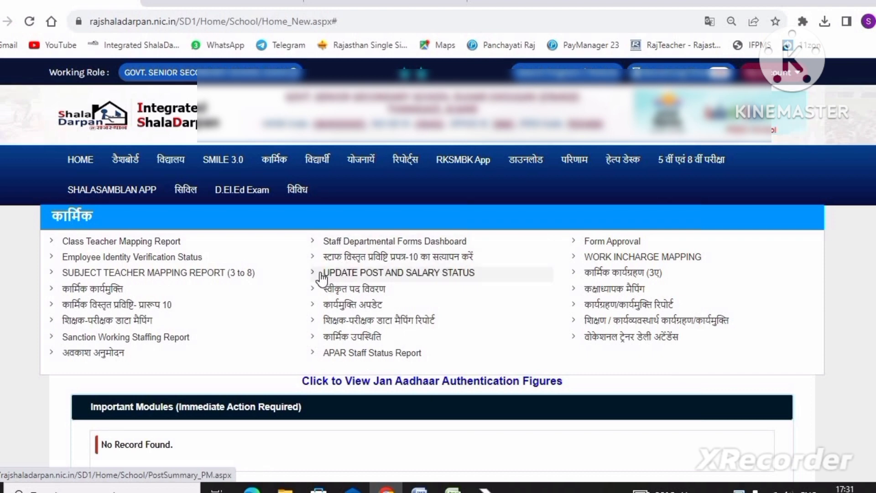
{"action": "left_click_drag", "start_coordinate": [320, 276], "coordinate": [296, 288]}
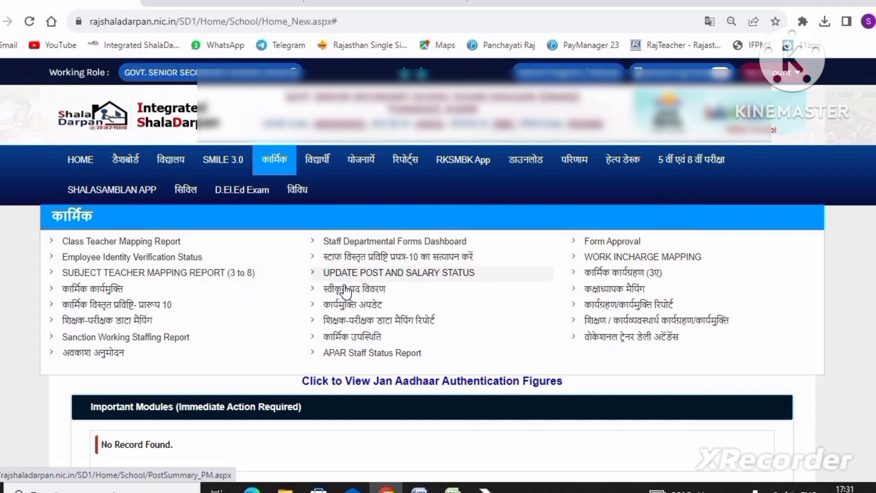
{"action": "left_click", "coordinate": [398, 273]}
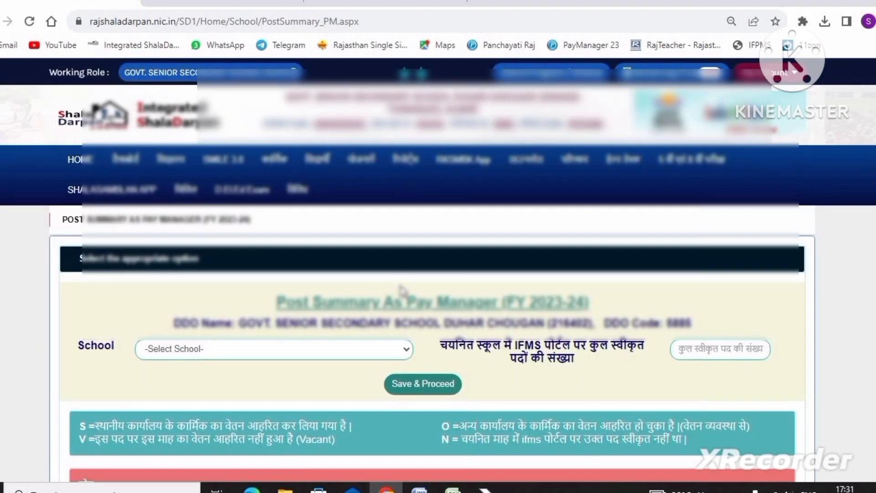
- Review the school choices, sanctioned post count field and notes on the Post Summary As Pay Manager form
{"action": "scroll", "coordinate": [400, 292], "scroll_direction": "down", "scroll_amount": 3}
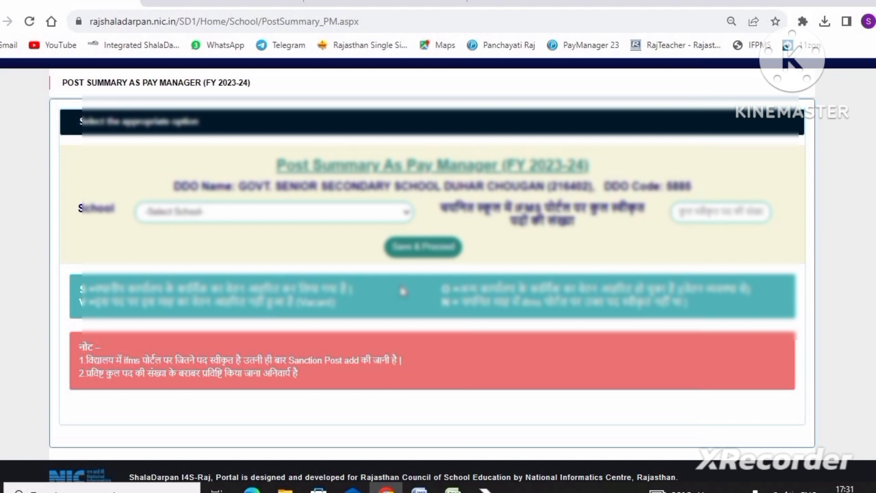
{"action": "left_click", "coordinate": [180, 221]}
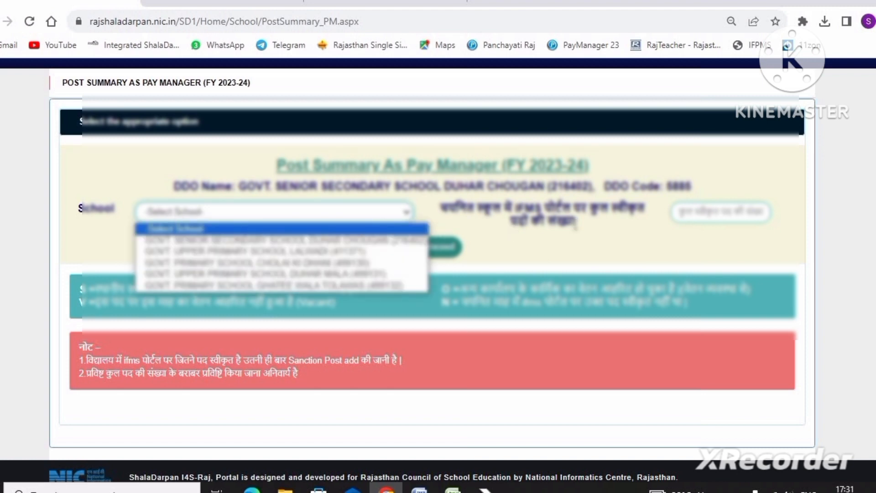
{"action": "left_click", "coordinate": [596, 227]}
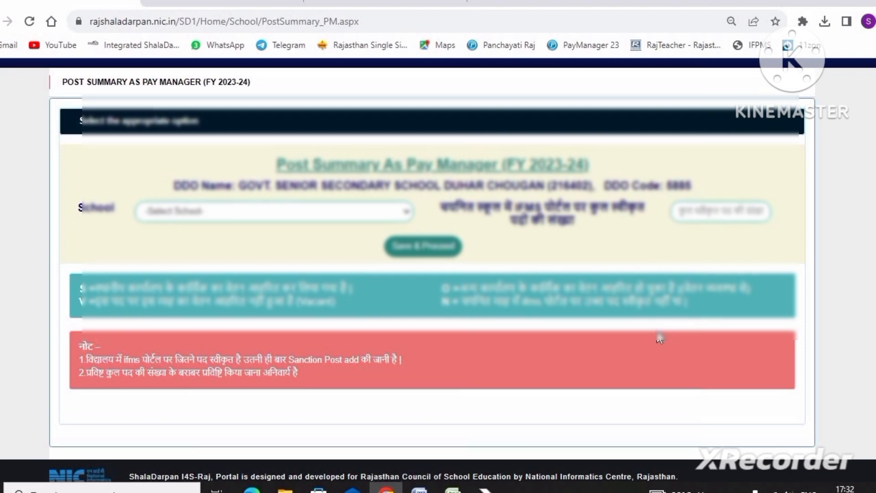
{"action": "scroll", "coordinate": [658, 336], "scroll_direction": "down", "scroll_amount": 1}
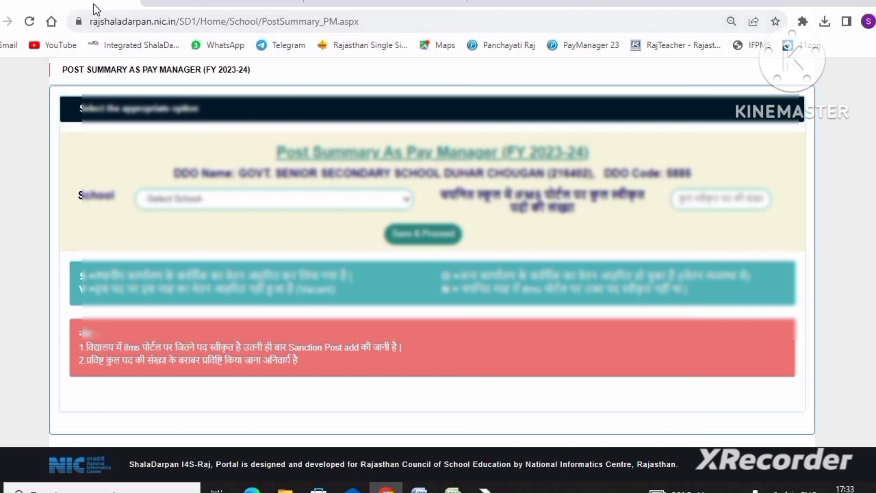
- Switch to the IFMS site and open the Post Detail Office Wise report under Centralized Distribution/Withdraw
{"action": "left_click", "coordinate": [200, 2]}
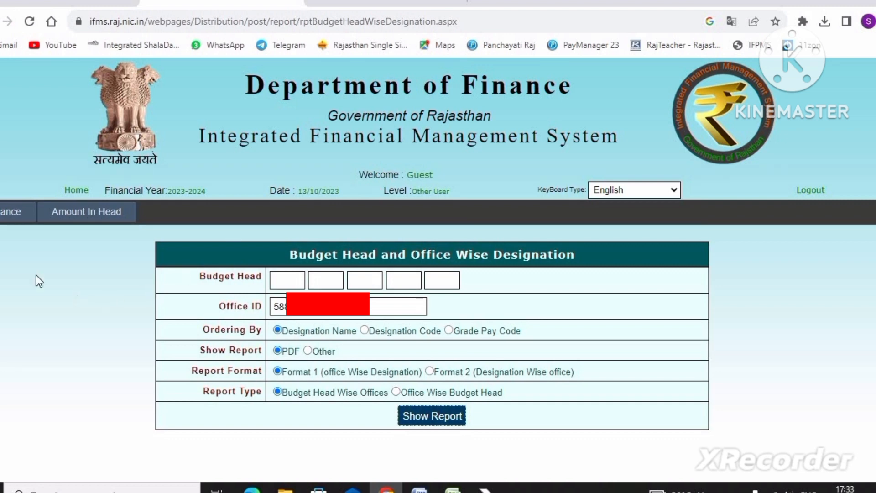
{"action": "mouse_move", "coordinate": [18, 221]}
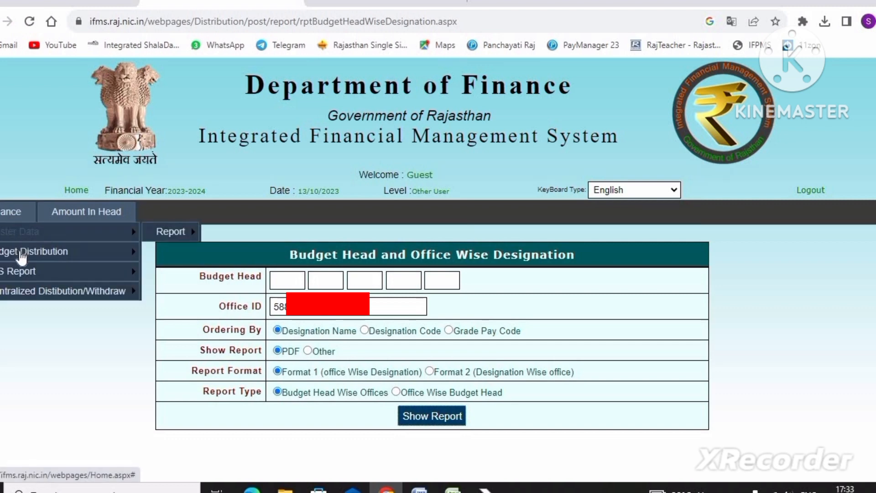
{"action": "mouse_move", "coordinate": [23, 275]}
{"action": "mouse_move", "coordinate": [25, 292]}
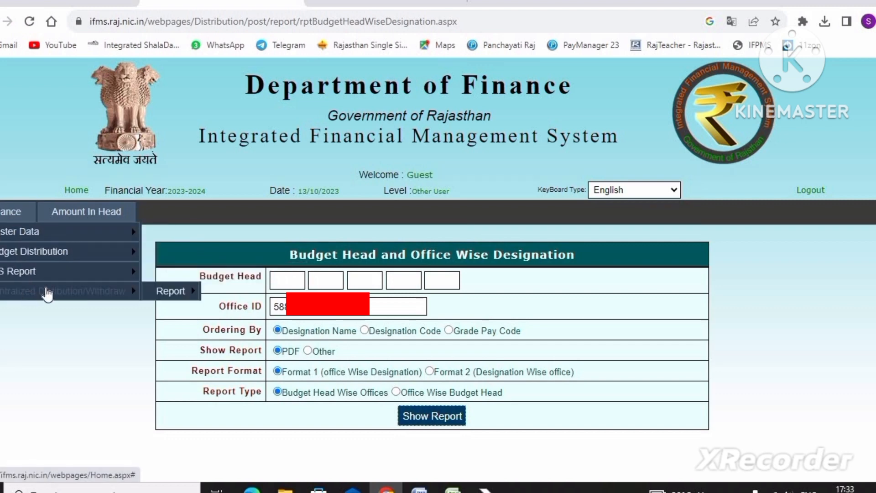
{"action": "mouse_move", "coordinate": [168, 301]}
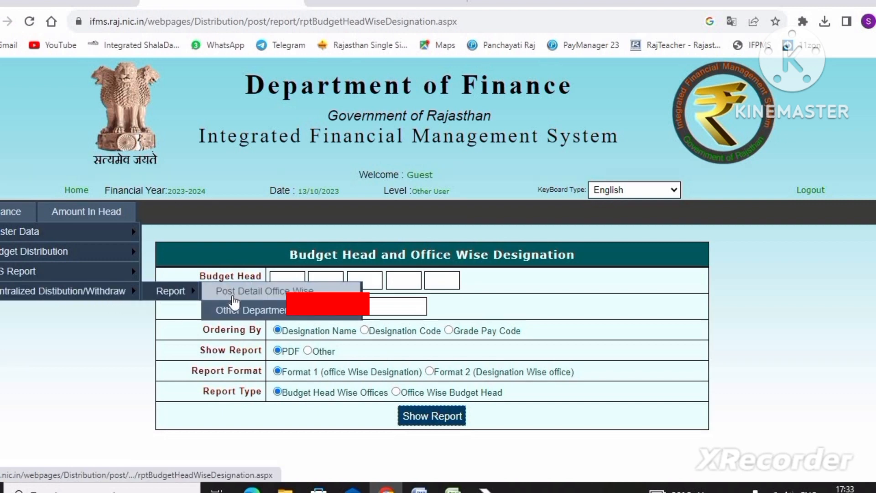
{"action": "left_click", "coordinate": [233, 297]}
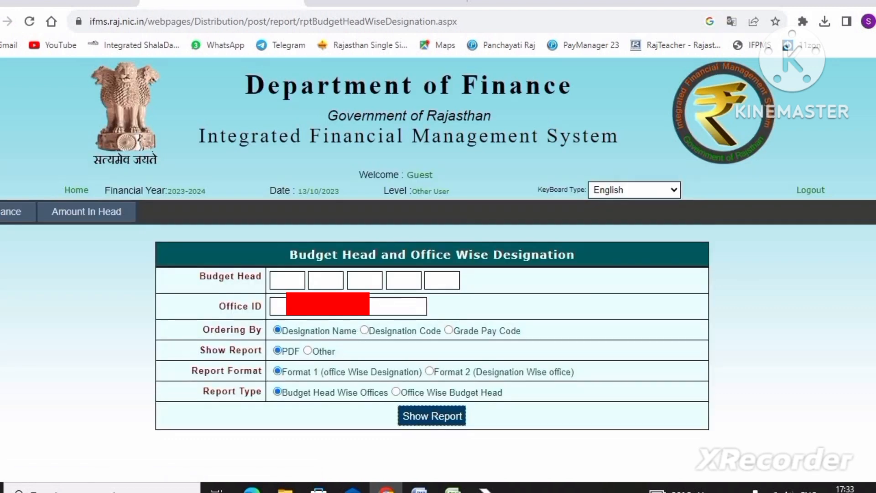
- Enter the office ID, generate the Budget Head and Office Wise Designation report and save the PDF to Downloads
{"action": "type", "text": "588"}
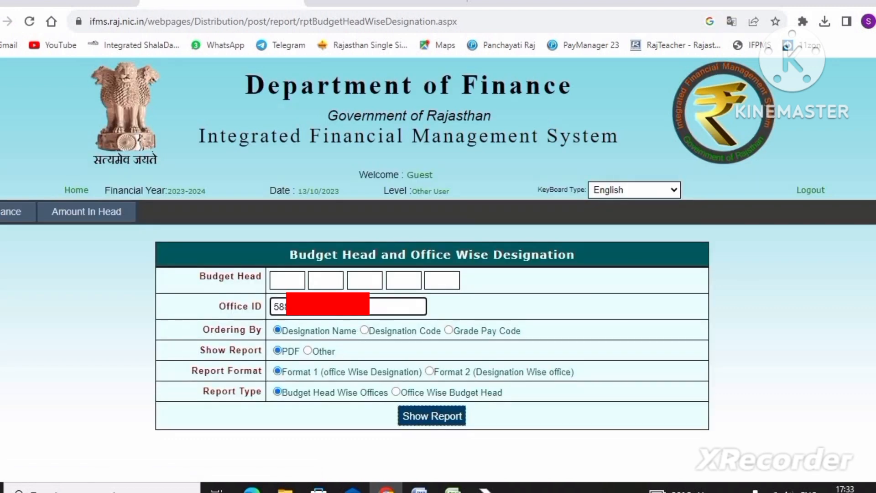
{"action": "left_click", "coordinate": [411, 418]}
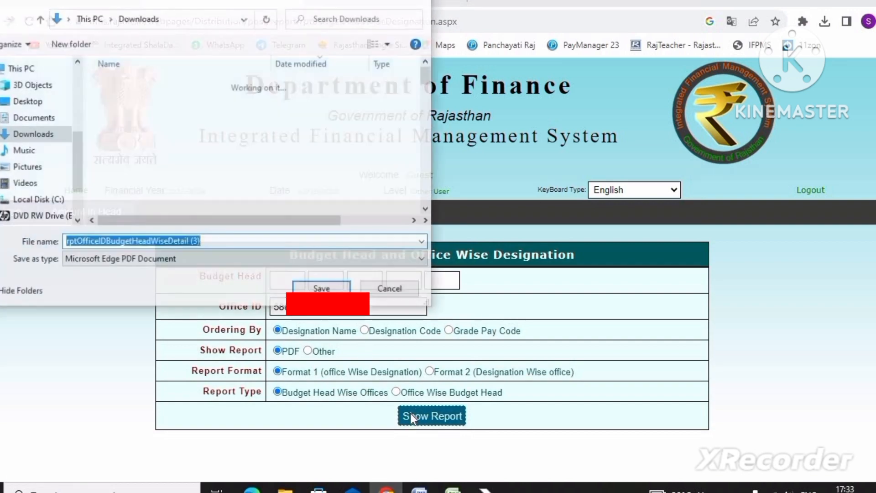
{"action": "key", "text": "Return"}
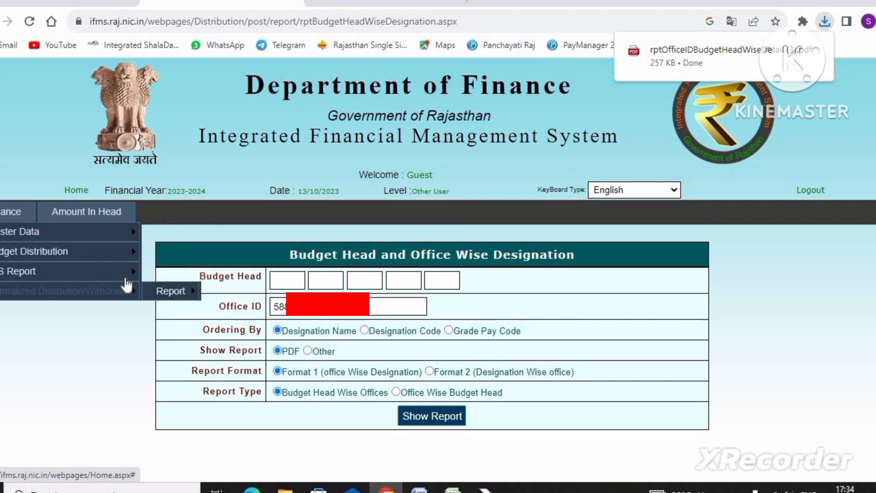
- Open the Other Department report form, choose Post Ditribution to Other Department as report type, and save the resulting PDF to Downloads
{"action": "mouse_move", "coordinate": [135, 294]}
{"action": "mouse_move", "coordinate": [175, 291]}
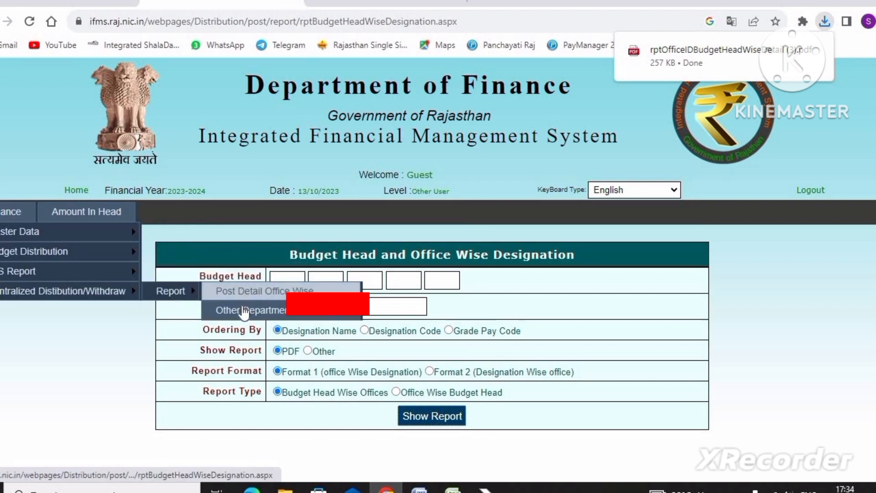
{"action": "left_click", "coordinate": [244, 314]}
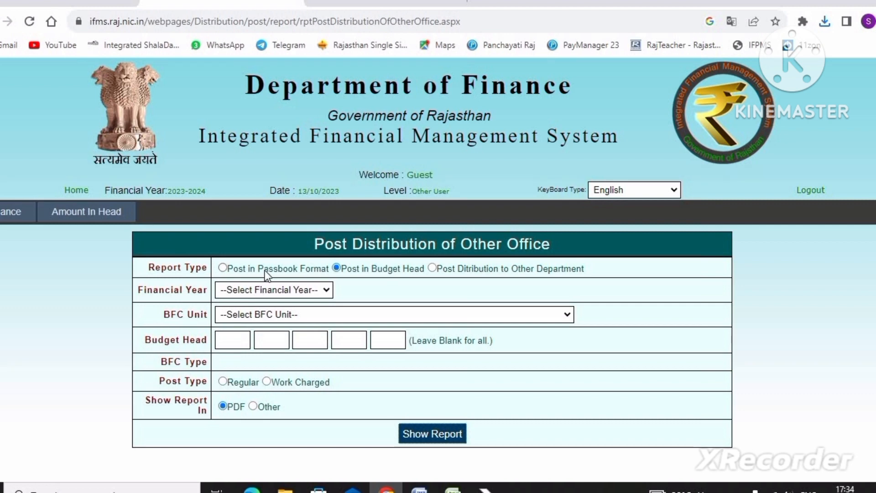
{"action": "left_click", "coordinate": [462, 271]}
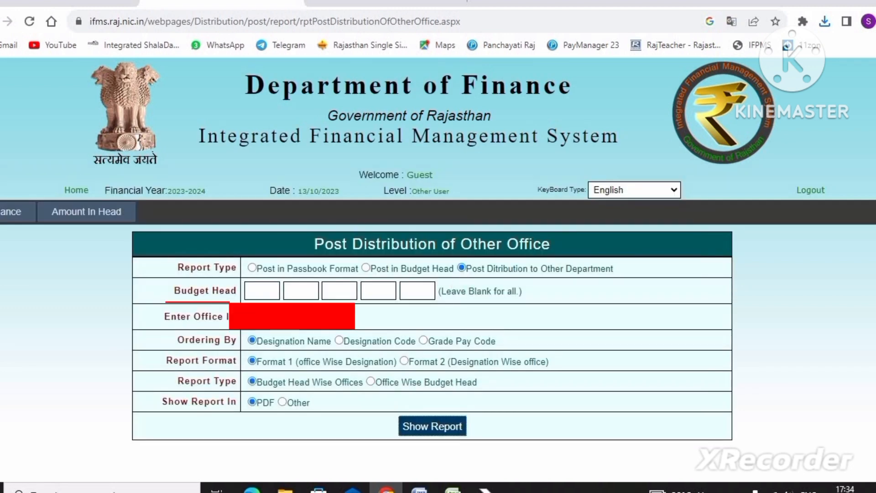
{"action": "left_click", "coordinate": [416, 433]}
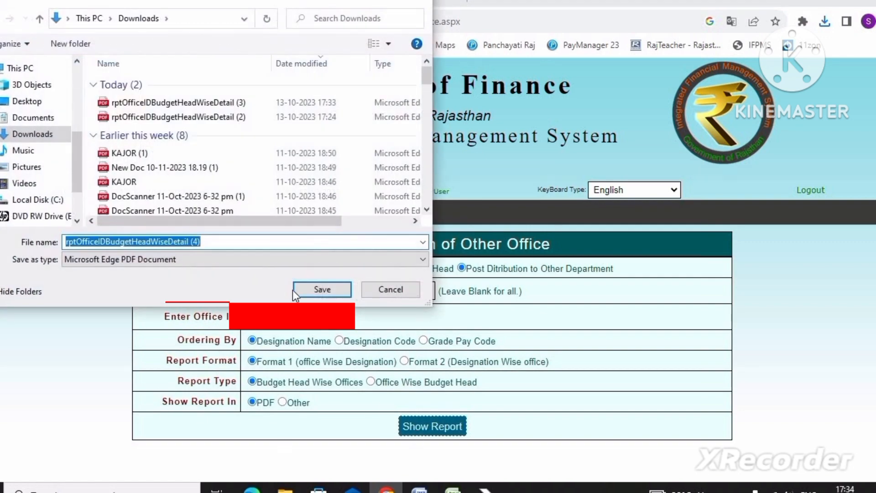
{"action": "left_click", "coordinate": [324, 291]}
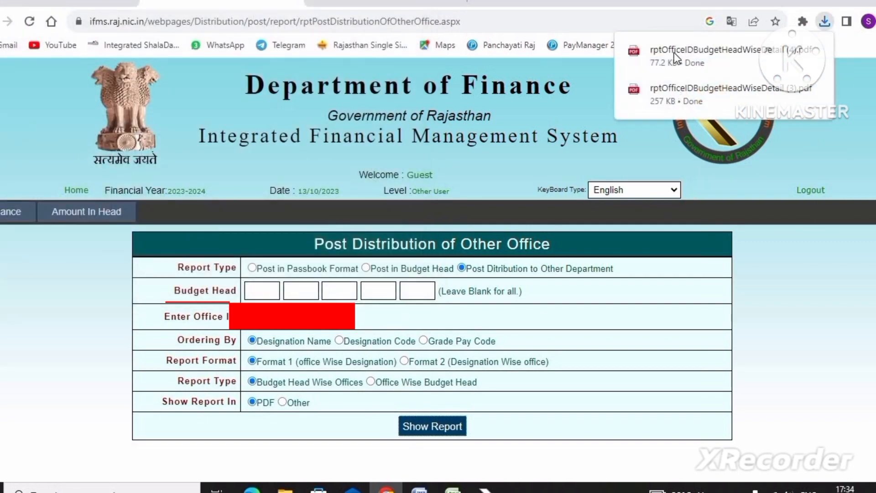
- Open the downloaded rptOfficeIDBudgetHeadWiseDetail (4).pdf and check it for posts
{"action": "left_click", "coordinate": [677, 49]}
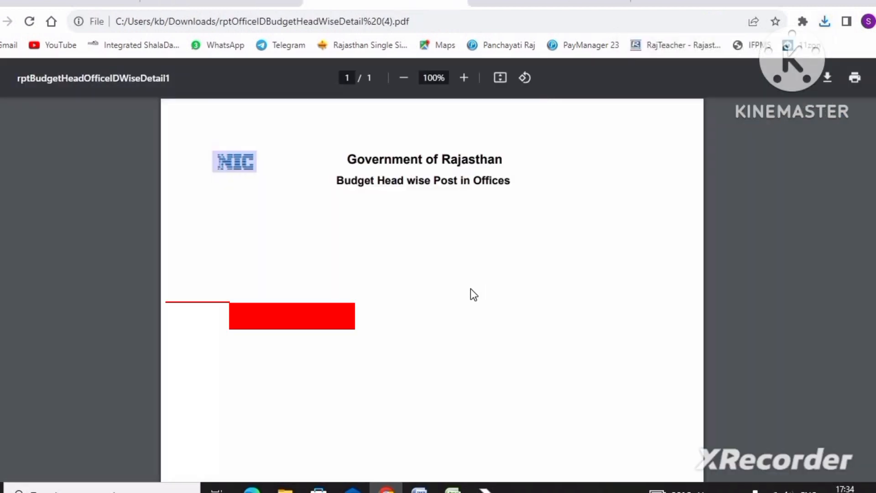
{"action": "scroll", "coordinate": [470, 289], "scroll_direction": "down", "scroll_amount": 6}
{"action": "scroll", "coordinate": [470, 294], "scroll_direction": "up", "scroll_amount": 5}
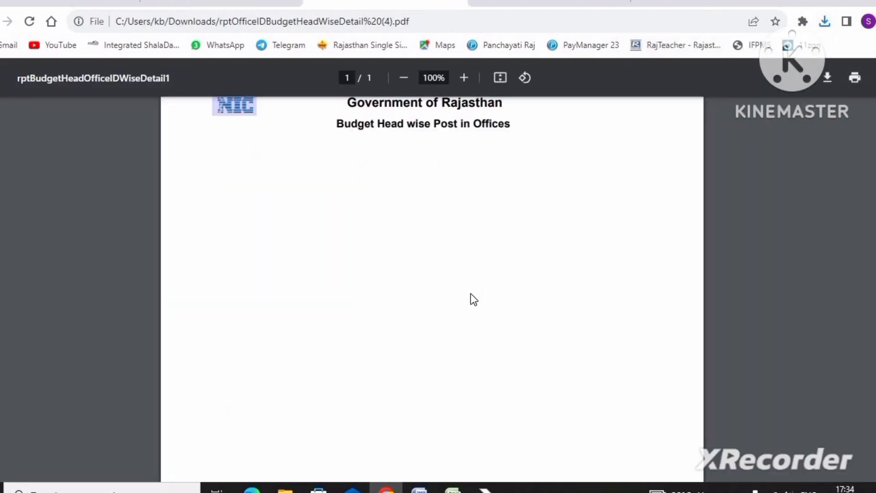
{"action": "scroll", "coordinate": [470, 294], "scroll_direction": "up", "scroll_amount": 2}
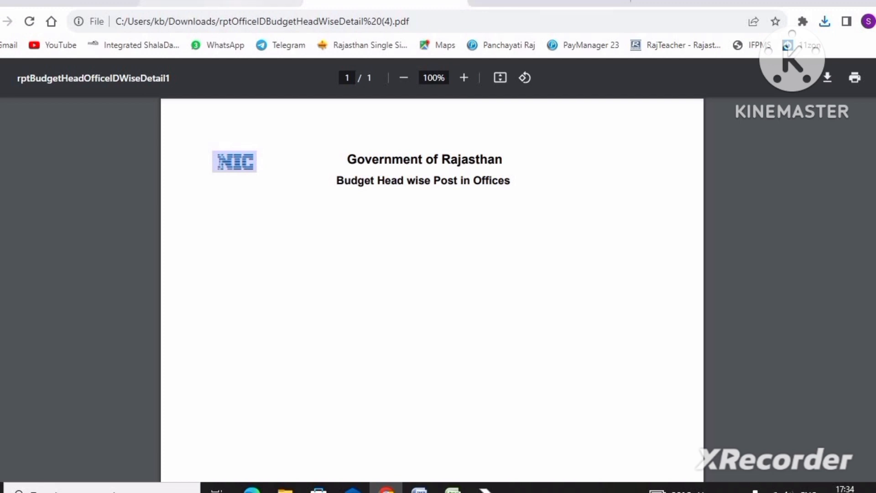
- Switch to rptOfficeIDBudgetHeadWiseDetail (2).pdf and examine the first budget head's code, post type and total posts
{"action": "left_click", "coordinate": [501, 4]}
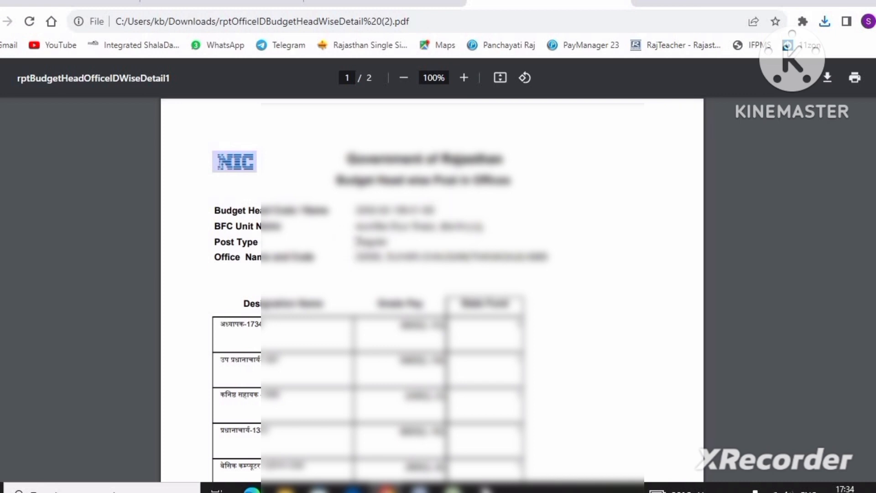
{"action": "left_click_drag", "start_coordinate": [357, 241], "coordinate": [387, 243]}
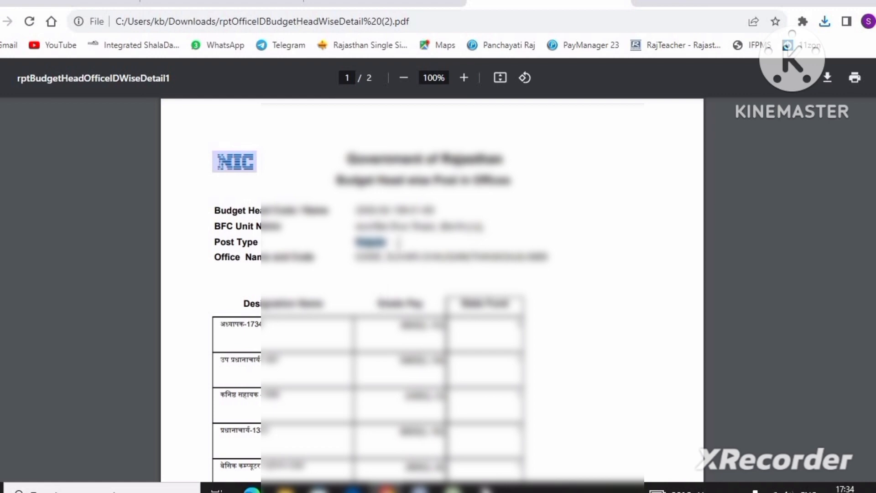
{"action": "scroll", "coordinate": [404, 250], "scroll_direction": "down", "scroll_amount": 3}
{"action": "left_click_drag", "start_coordinate": [355, 141], "coordinate": [468, 147]}
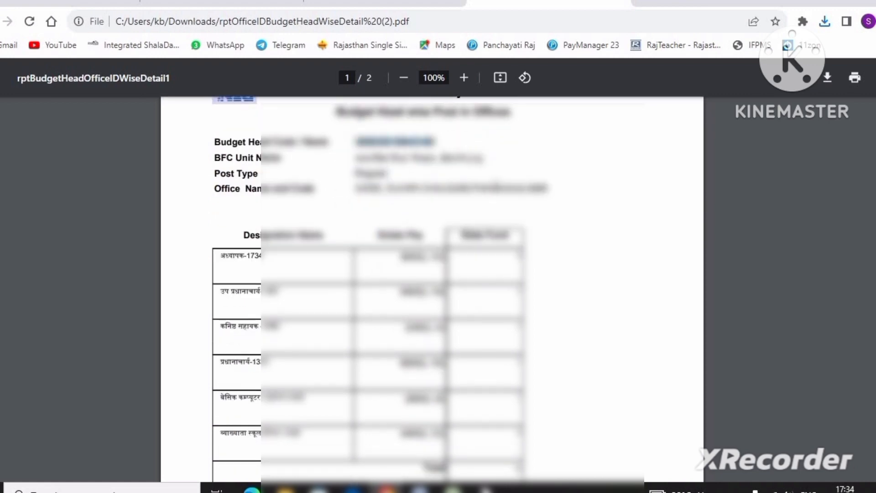
{"action": "scroll", "coordinate": [476, 281], "scroll_direction": "up", "scroll_amount": 5}
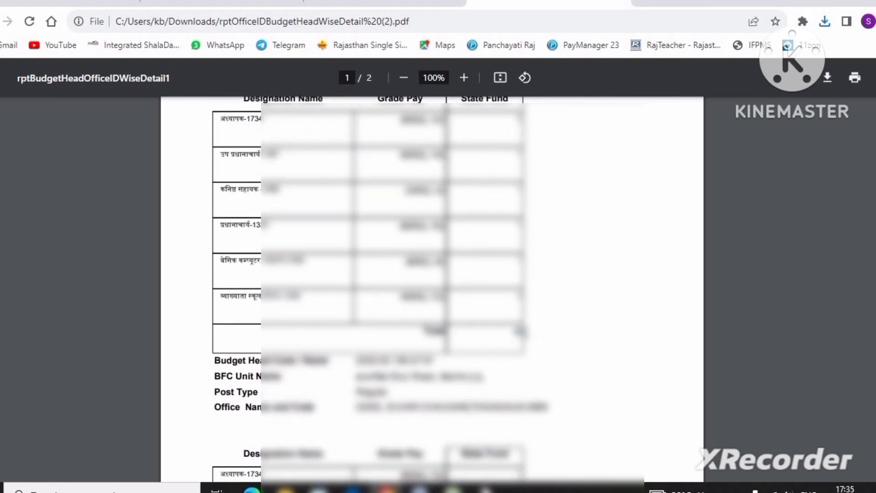
- Examine the budget head codes, designations and post totals in the remaining sections of the report
{"action": "scroll", "coordinate": [546, 346], "scroll_direction": "down", "scroll_amount": 2}
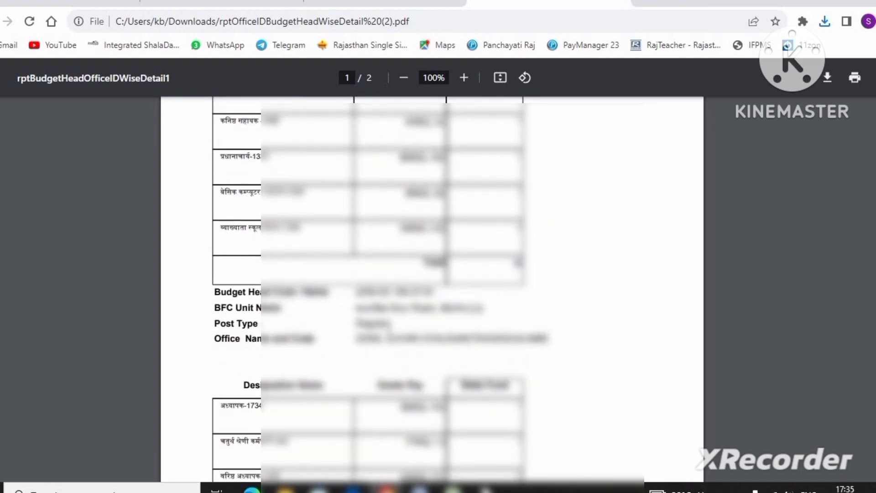
{"action": "left_click_drag", "start_coordinate": [355, 292], "coordinate": [451, 290]}
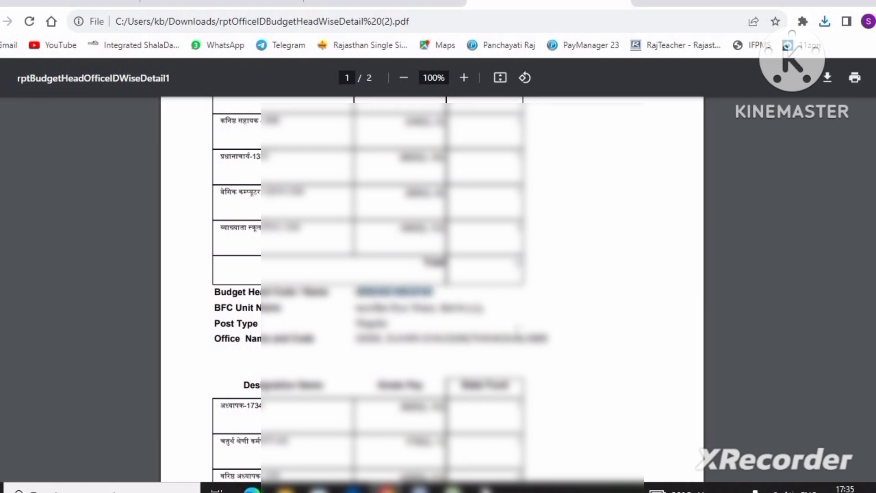
{"action": "scroll", "coordinate": [517, 328], "scroll_direction": "down", "scroll_amount": 8}
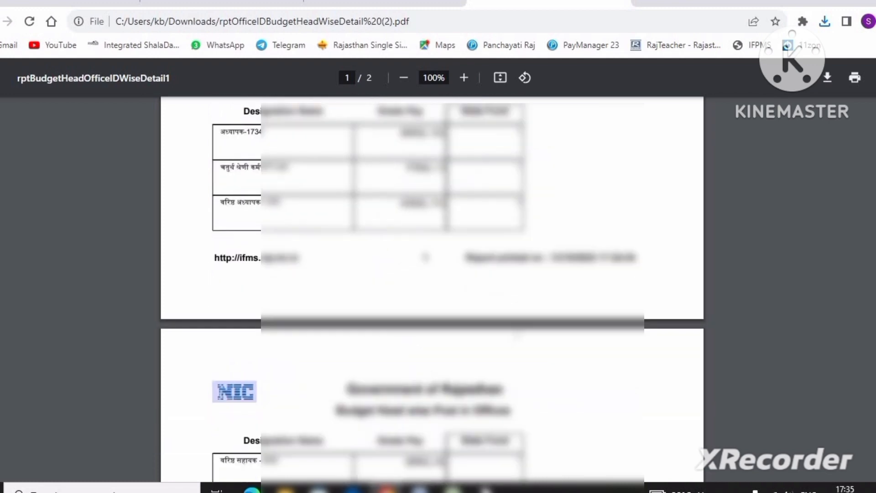
{"action": "scroll", "coordinate": [517, 333], "scroll_direction": "down", "scroll_amount": 6}
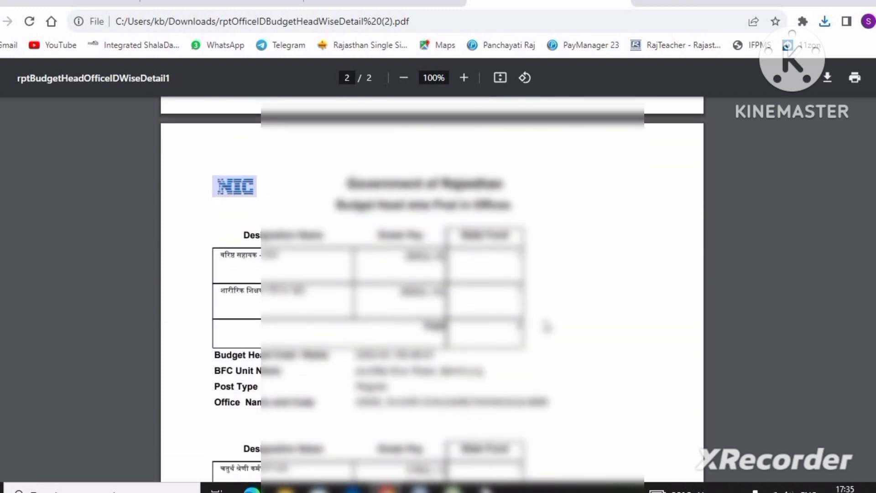
{"action": "scroll", "coordinate": [546, 325], "scroll_direction": "down", "scroll_amount": 4}
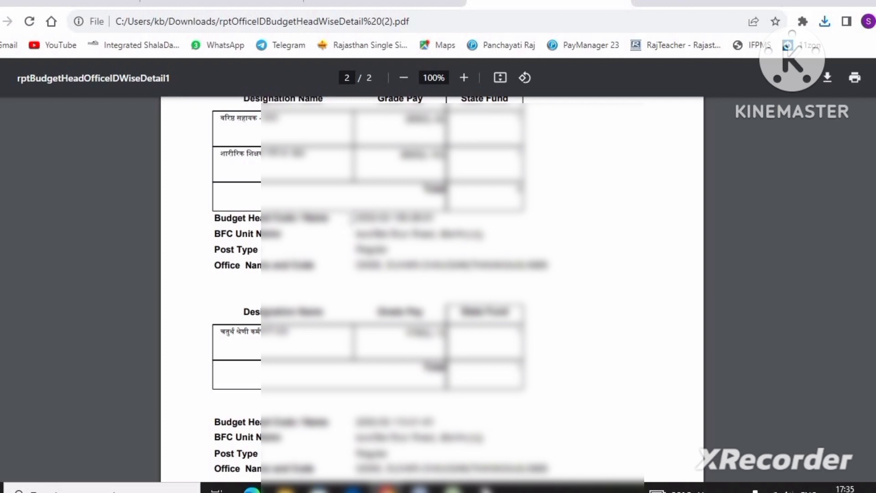
{"action": "left_click_drag", "start_coordinate": [352, 218], "coordinate": [458, 214]}
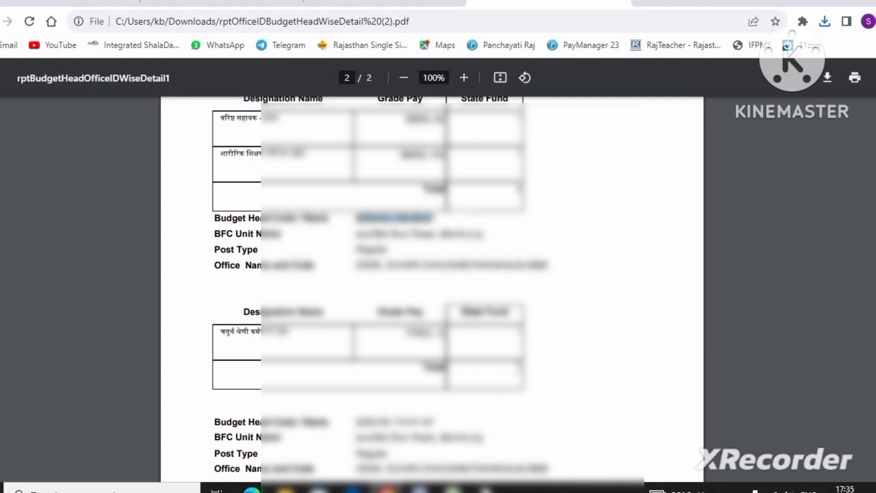
{"action": "left_click", "coordinate": [522, 368]}
{"action": "scroll", "coordinate": [356, 301], "scroll_direction": "down", "scroll_amount": 3}
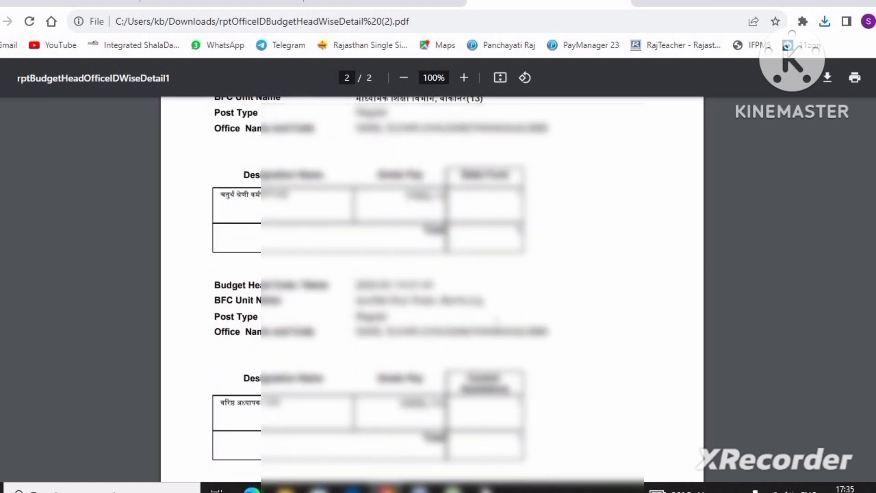
{"action": "scroll", "coordinate": [500, 349], "scroll_direction": "down", "scroll_amount": 2}
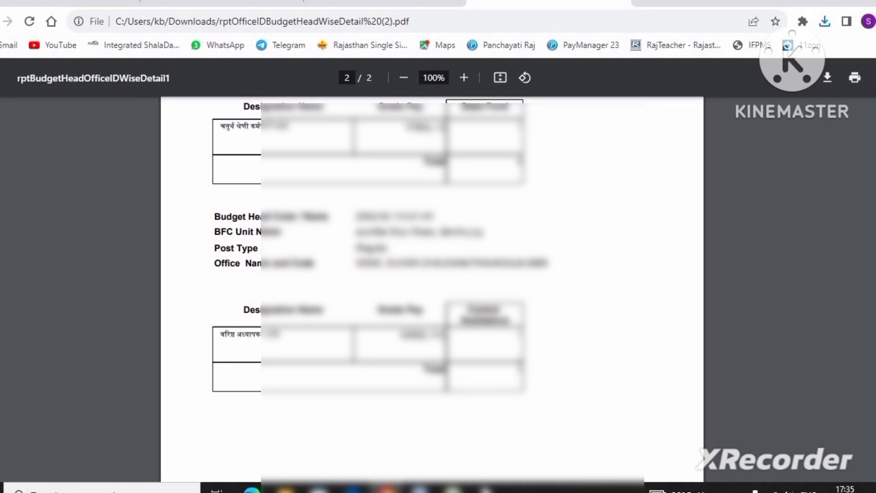
- Review the last budget head section of the report and go back through the earlier sections to the first page's designation table
{"action": "scroll", "coordinate": [520, 370], "scroll_direction": "down", "scroll_amount": 2}
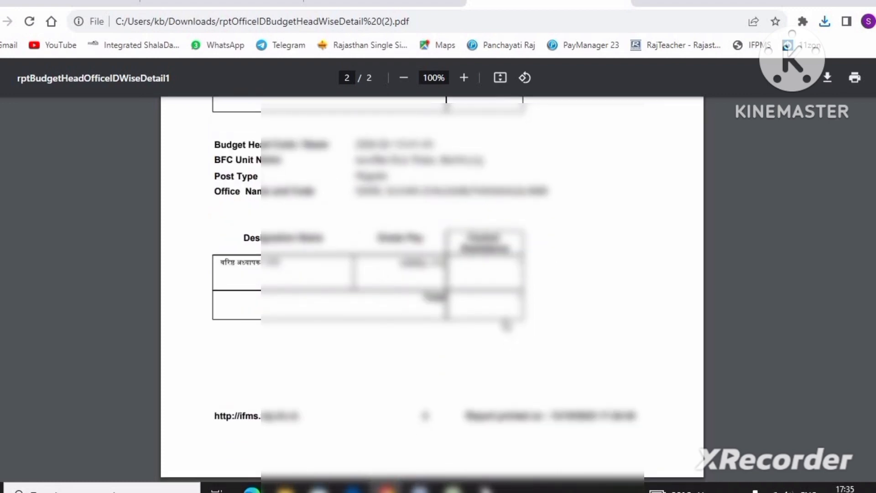
{"action": "scroll", "coordinate": [519, 377], "scroll_direction": "up", "scroll_amount": 6}
{"action": "scroll", "coordinate": [519, 376], "scroll_direction": "up", "scroll_amount": 4}
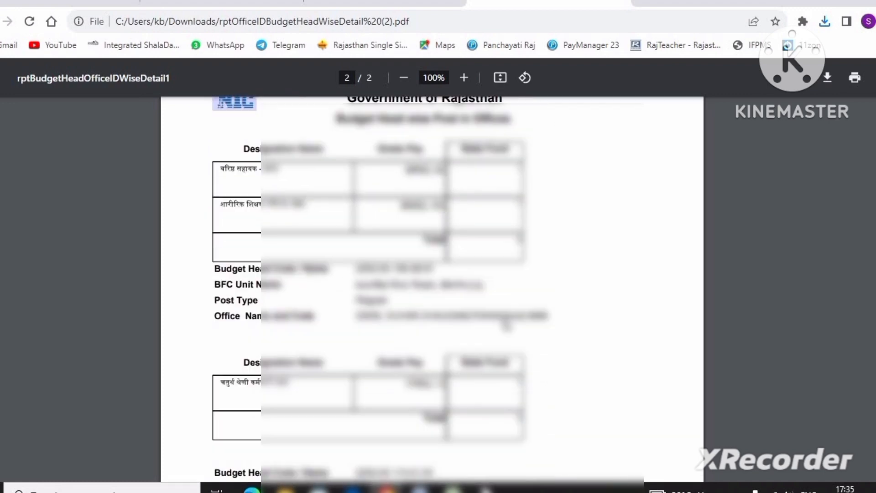
{"action": "scroll", "coordinate": [501, 322], "scroll_direction": "up", "scroll_amount": 7}
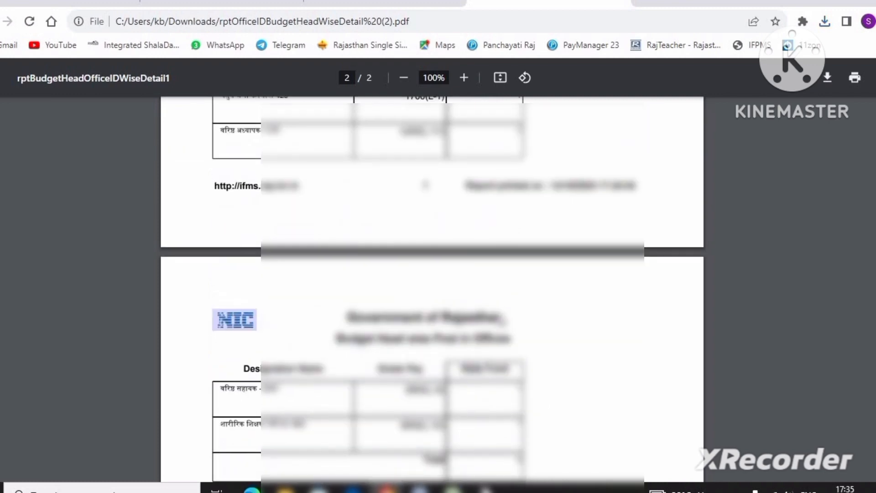
{"action": "scroll", "coordinate": [502, 323], "scroll_direction": "up", "scroll_amount": 3}
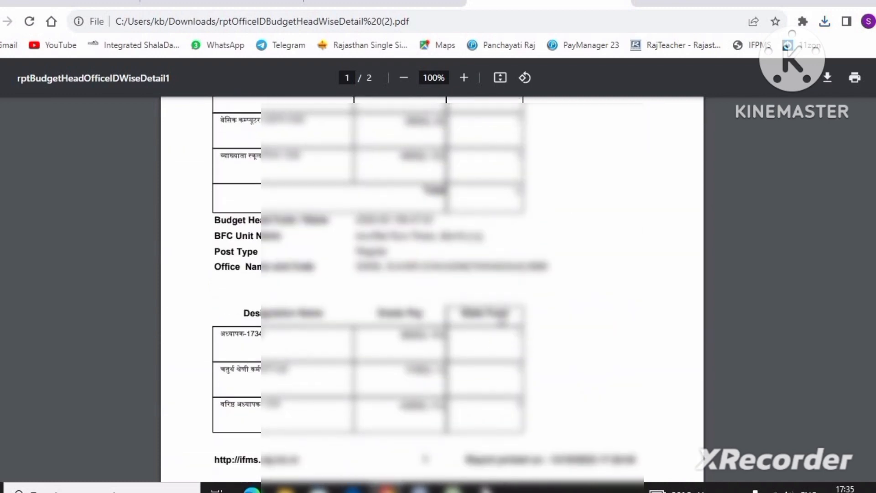
{"action": "scroll", "coordinate": [499, 301], "scroll_direction": "up", "scroll_amount": 2}
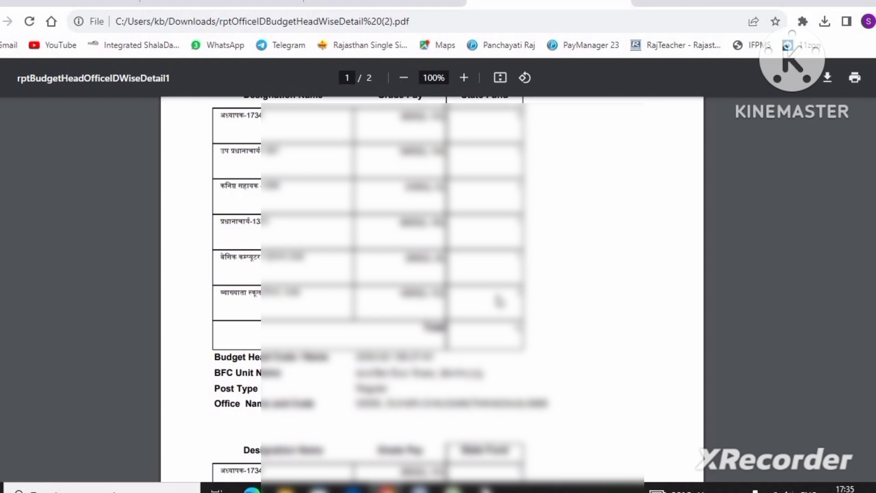
{"action": "scroll", "coordinate": [445, 318], "scroll_direction": "down", "scroll_amount": 5}
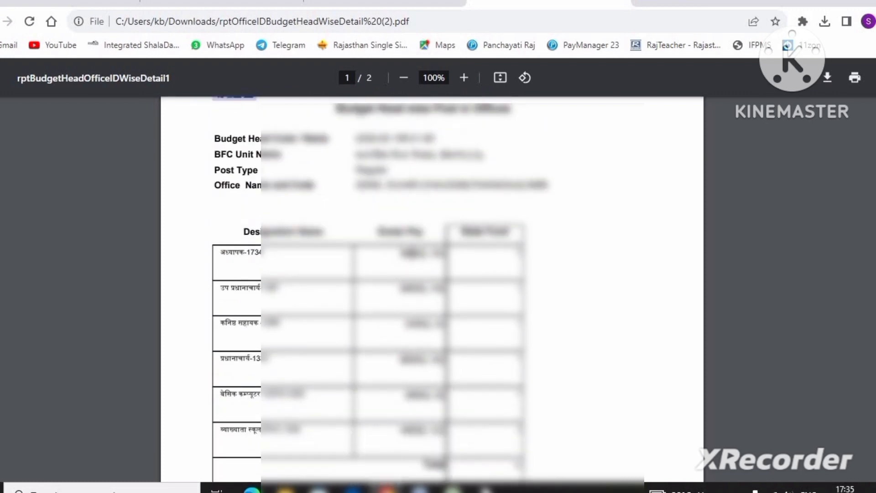
- Examine each designation's grade pay and sanctioned post count, from the first budget head's table through the final Central Assistance table
{"action": "left_click_drag", "start_coordinate": [400, 253], "coordinate": [452, 255]}
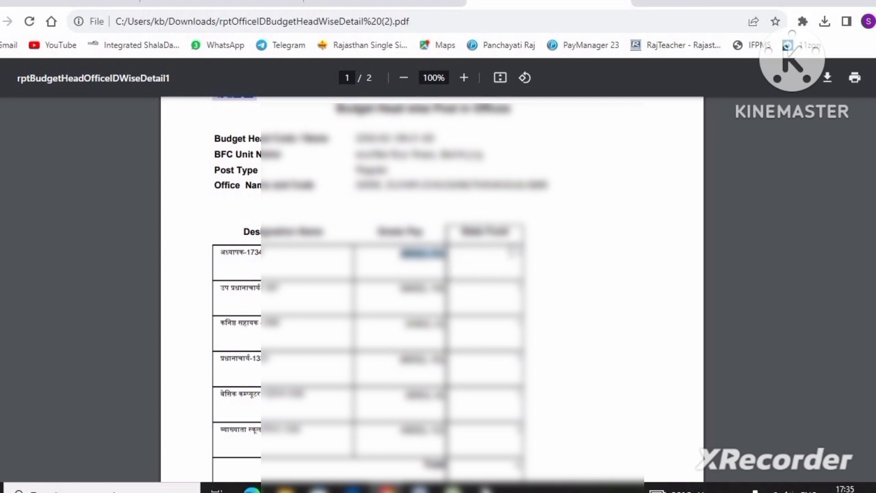
{"action": "left_click", "coordinate": [519, 253]}
{"action": "scroll", "coordinate": [580, 314], "scroll_direction": "down", "scroll_amount": 2}
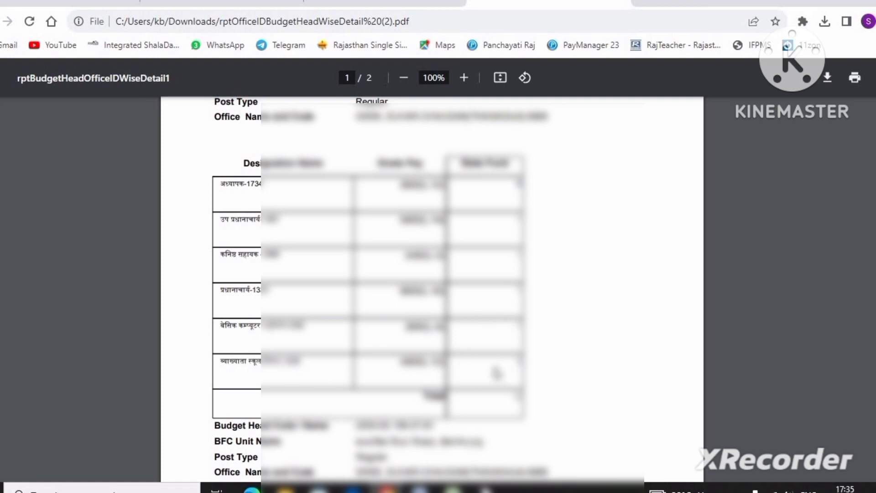
{"action": "scroll", "coordinate": [497, 372], "scroll_direction": "down", "scroll_amount": 3}
{"action": "scroll", "coordinate": [504, 297], "scroll_direction": "down", "scroll_amount": 2}
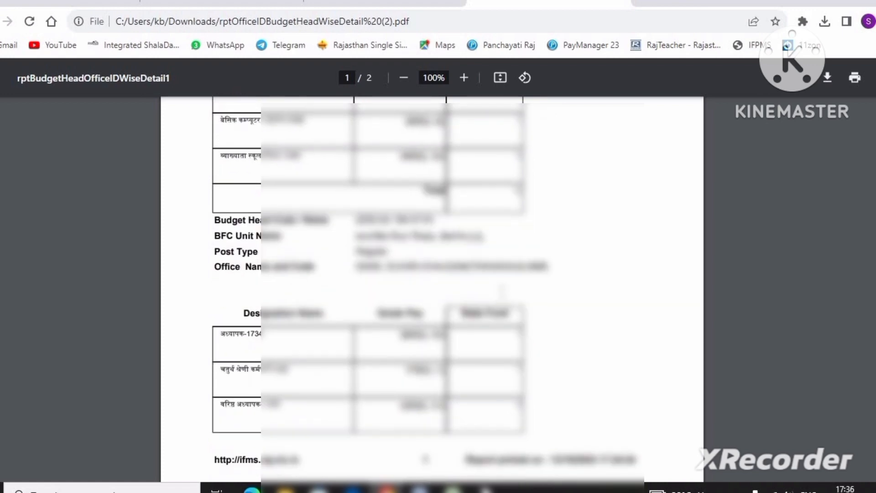
{"action": "scroll", "coordinate": [483, 323], "scroll_direction": "down", "scroll_amount": 2}
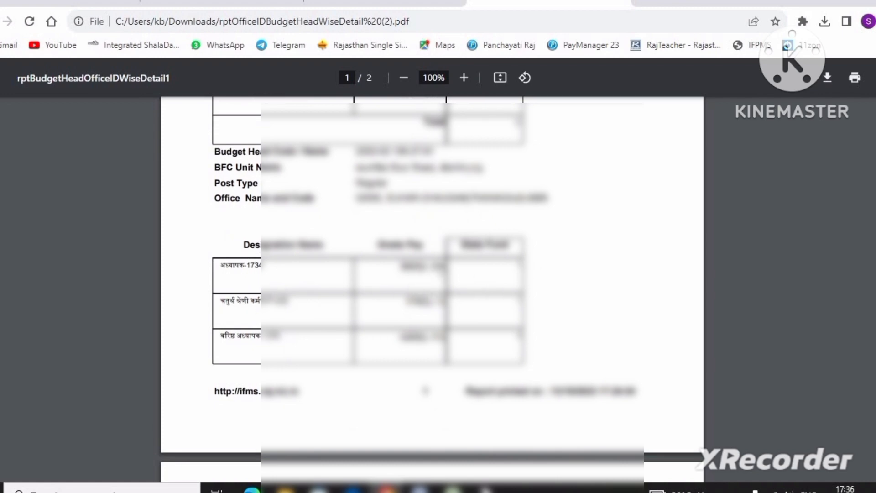
{"action": "scroll", "coordinate": [506, 269], "scroll_direction": "down", "scroll_amount": 4}
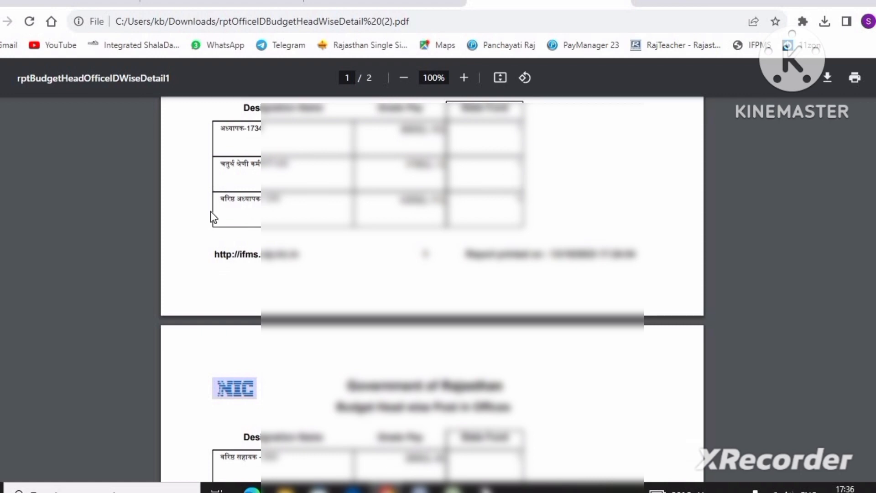
{"action": "scroll", "coordinate": [499, 213], "scroll_direction": "down", "scroll_amount": 5}
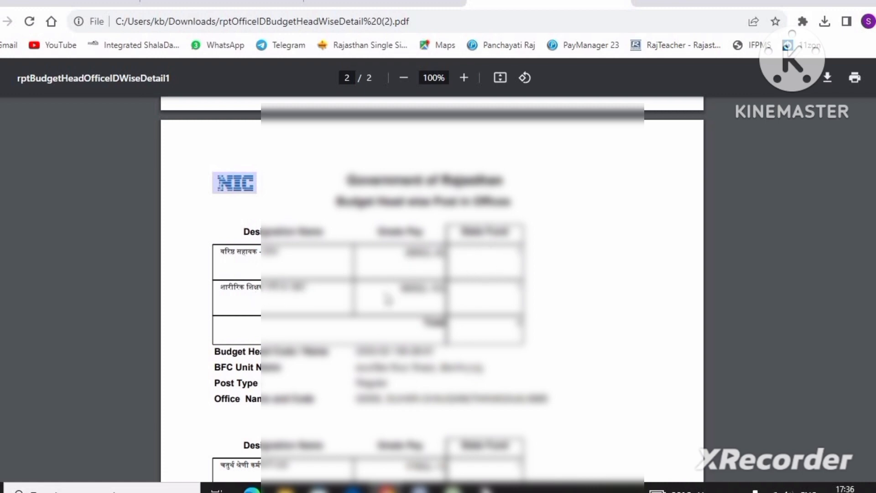
{"action": "scroll", "coordinate": [461, 285], "scroll_direction": "down", "scroll_amount": 3}
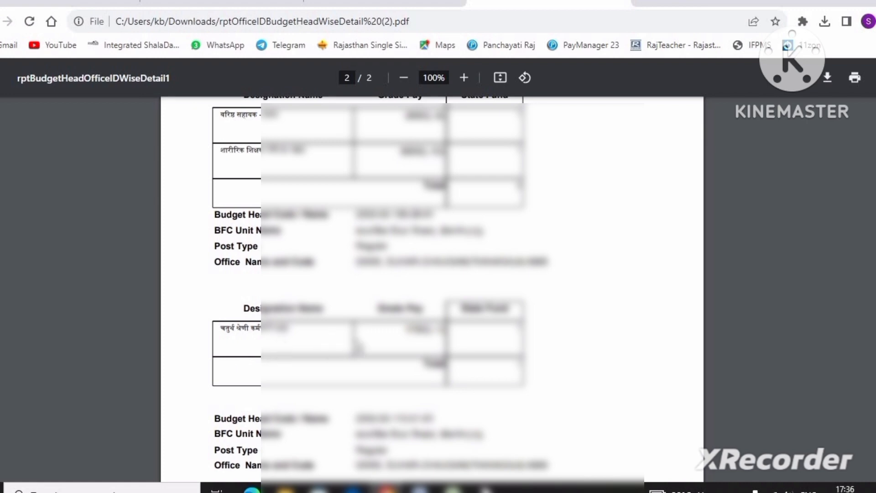
{"action": "scroll", "coordinate": [470, 320], "scroll_direction": "down", "scroll_amount": 1}
{"action": "scroll", "coordinate": [456, 292], "scroll_direction": "down", "scroll_amount": 4}
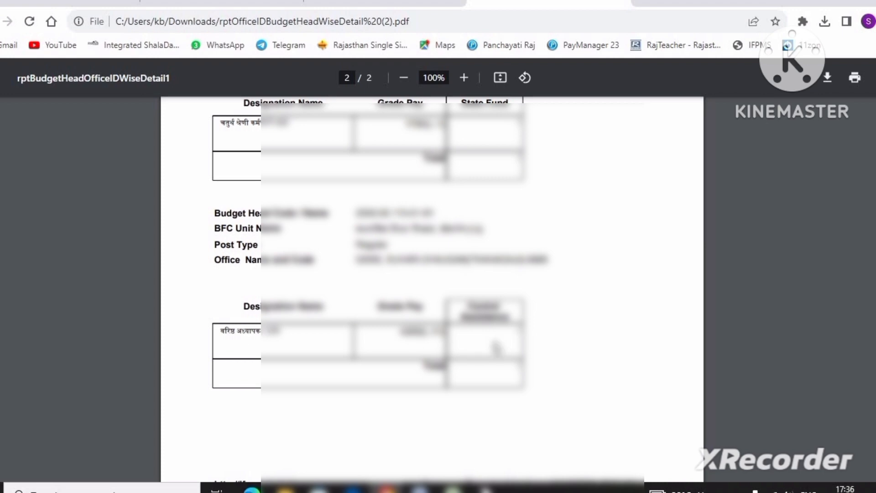
- Recheck the post totals under every budget head on both pages to work out the school's total sanctioned posts
{"action": "scroll", "coordinate": [500, 344], "scroll_direction": "up", "scroll_amount": 5}
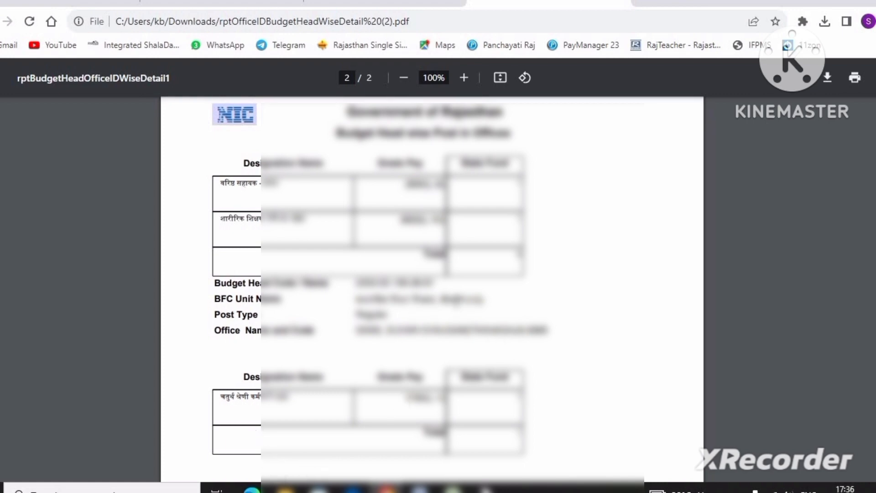
{"action": "scroll", "coordinate": [438, 292], "scroll_direction": "down", "scroll_amount": 5}
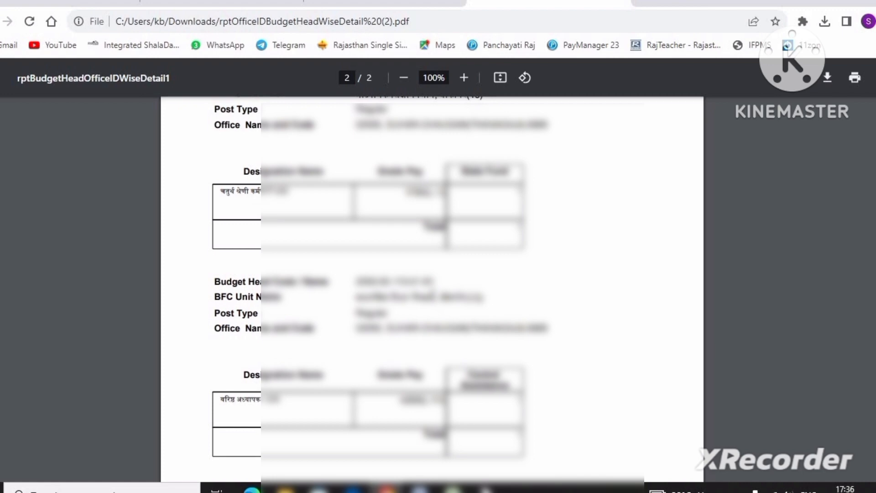
{"action": "scroll", "coordinate": [432, 292], "scroll_direction": "down", "scroll_amount": 3}
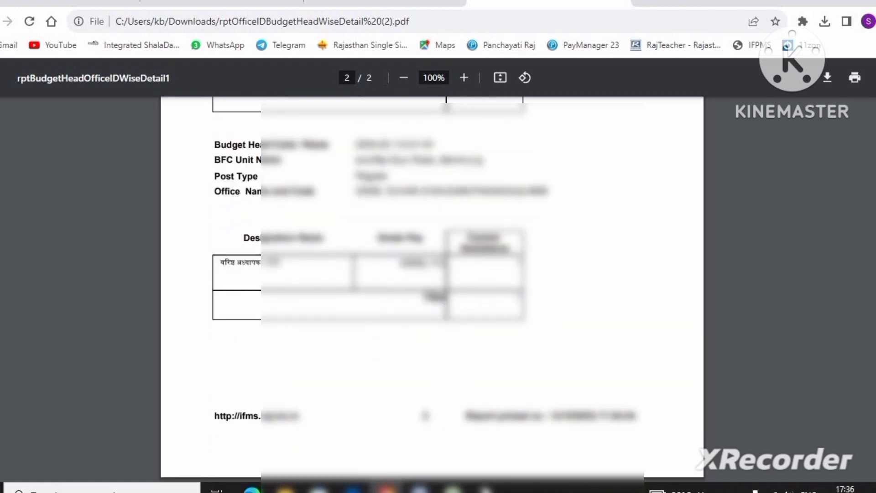
{"action": "scroll", "coordinate": [433, 297], "scroll_direction": "up", "scroll_amount": 13}
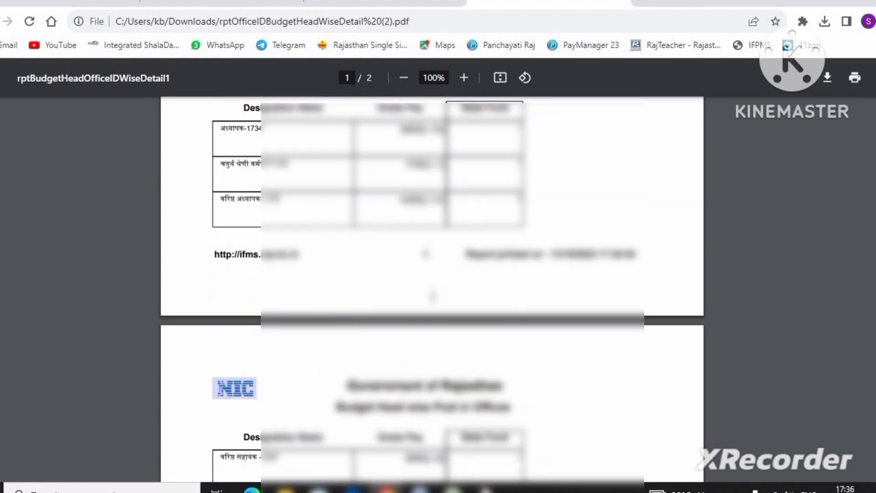
{"action": "scroll", "coordinate": [433, 297], "scroll_direction": "up", "scroll_amount": 5}
{"action": "scroll", "coordinate": [433, 296], "scroll_direction": "up", "scroll_amount": 2}
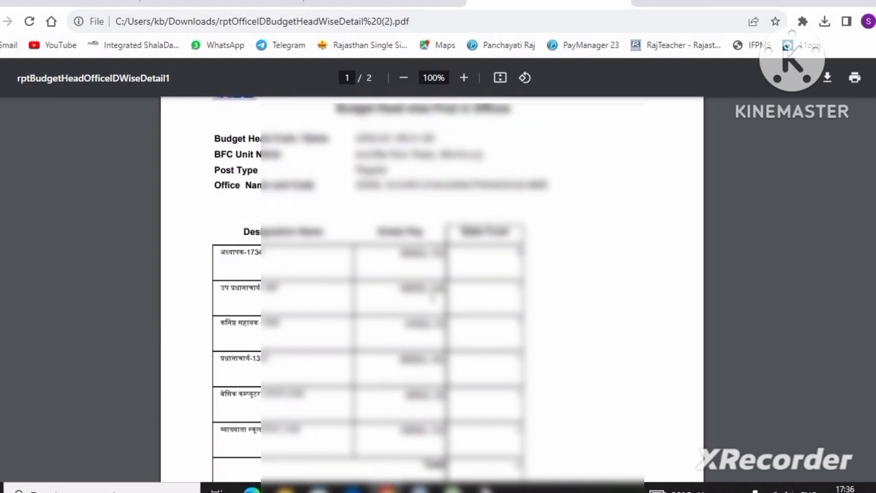
{"action": "scroll", "coordinate": [431, 301], "scroll_direction": "down", "scroll_amount": 11}
{"action": "scroll", "coordinate": [432, 306], "scroll_direction": "down", "scroll_amount": 9}
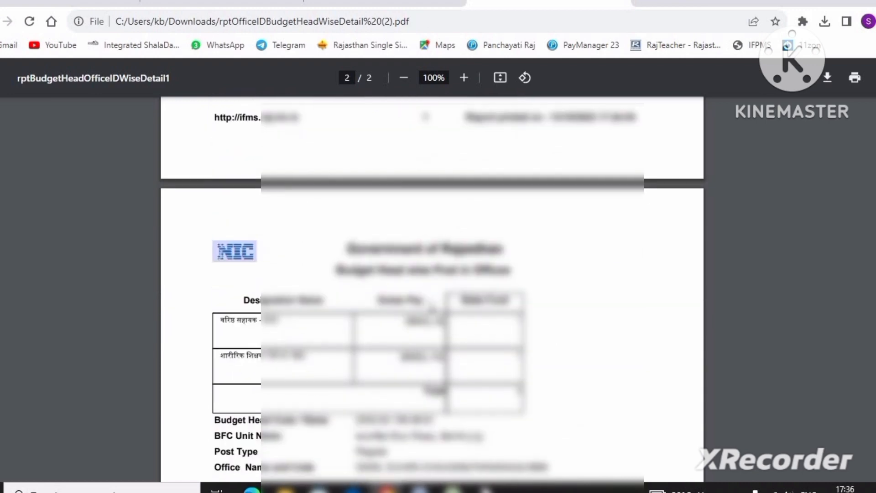
{"action": "scroll", "coordinate": [423, 356], "scroll_direction": "down", "scroll_amount": 5}
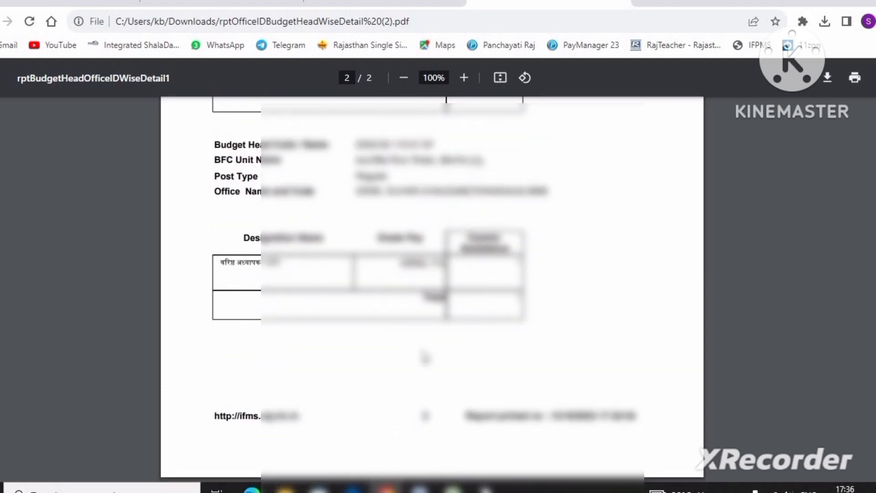
{"action": "scroll", "coordinate": [424, 356], "scroll_direction": "up", "scroll_amount": 5}
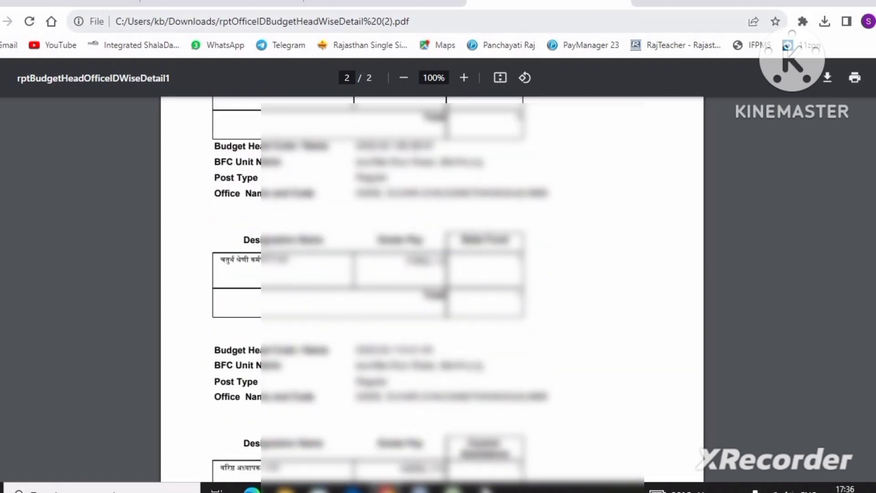
- In ShalaDarpan's Post Summary As Pay Manager form, select the Govt. Senior Secondary School, enter 18 as total sanctioned posts, and proceed
{"action": "left_click", "coordinate": [218, 3]}
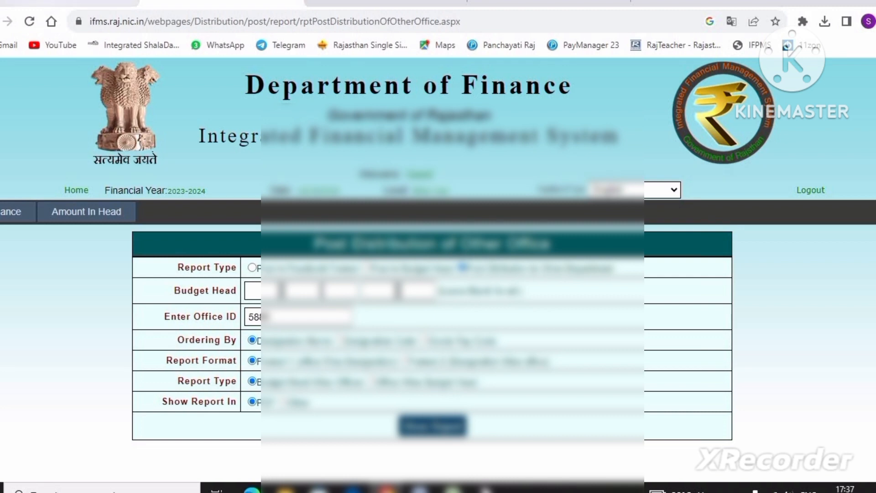
{"action": "left_click", "coordinate": [104, 4]}
{"action": "left_click", "coordinate": [223, 207]}
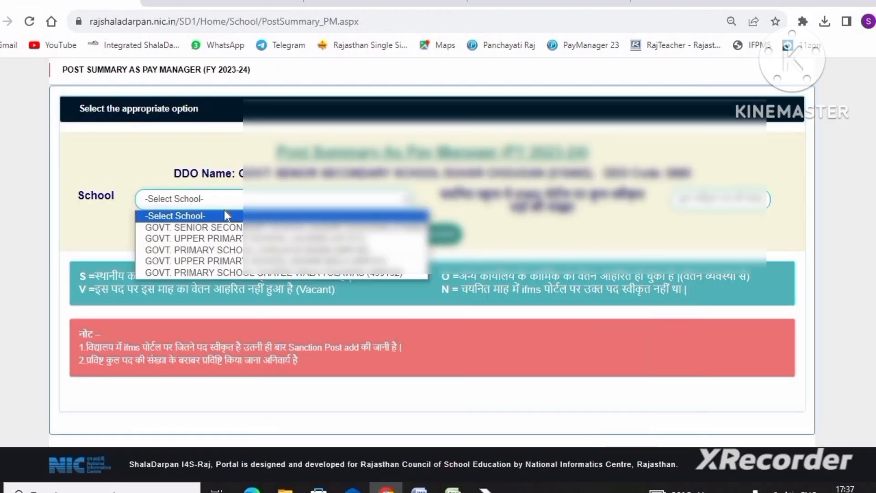
{"action": "left_click", "coordinate": [225, 226]}
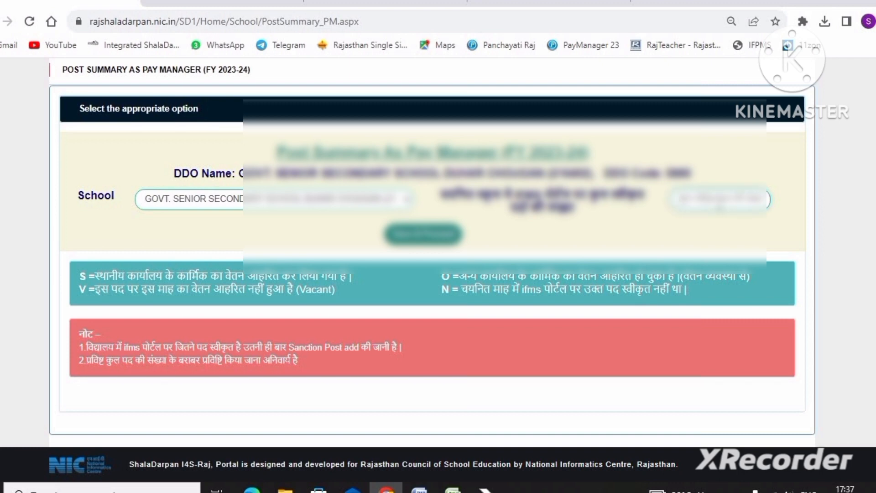
{"action": "type", "text": "18"}
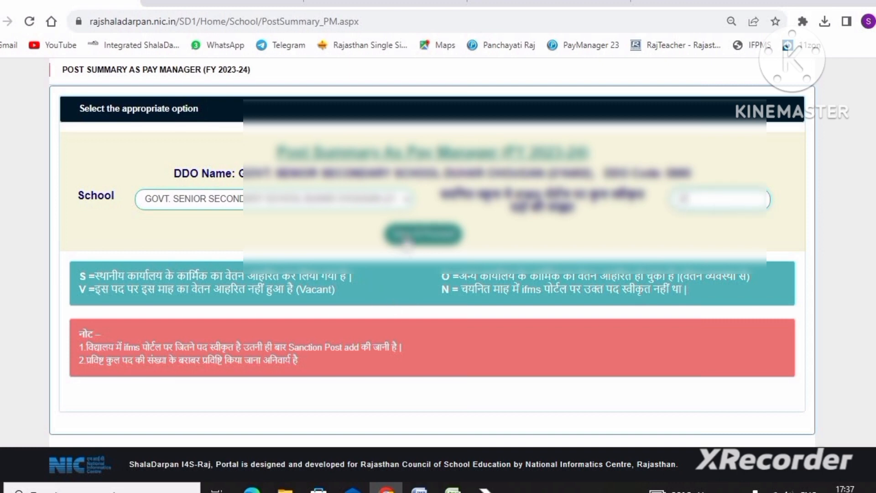
{"action": "left_click", "coordinate": [406, 240]}
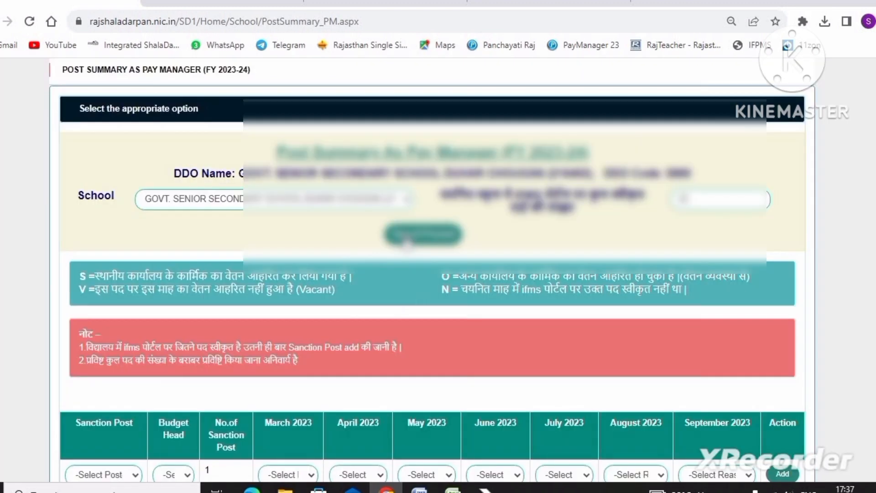
- Choose Principal & Equivalent as the sanction post for the first entry and open its budget head choices
{"action": "scroll", "coordinate": [296, 270], "scroll_direction": "down", "scroll_amount": 4}
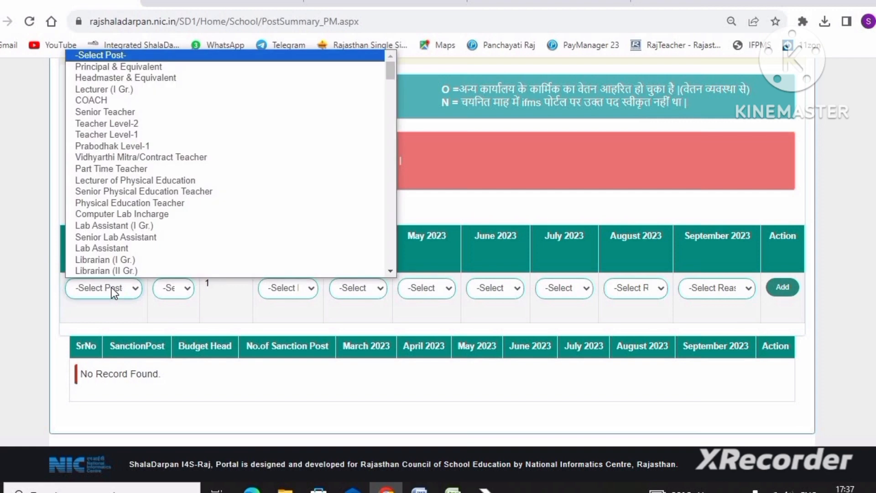
{"action": "left_click", "coordinate": [143, 68]}
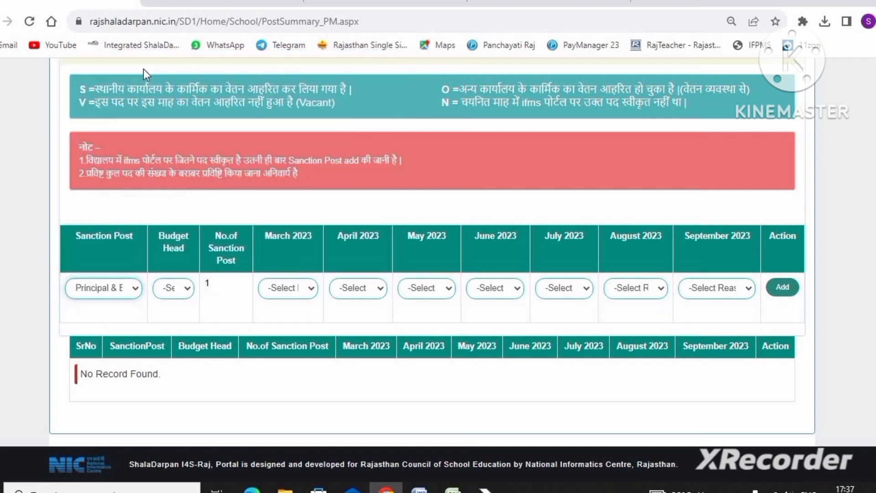
{"action": "left_click", "coordinate": [181, 289]}
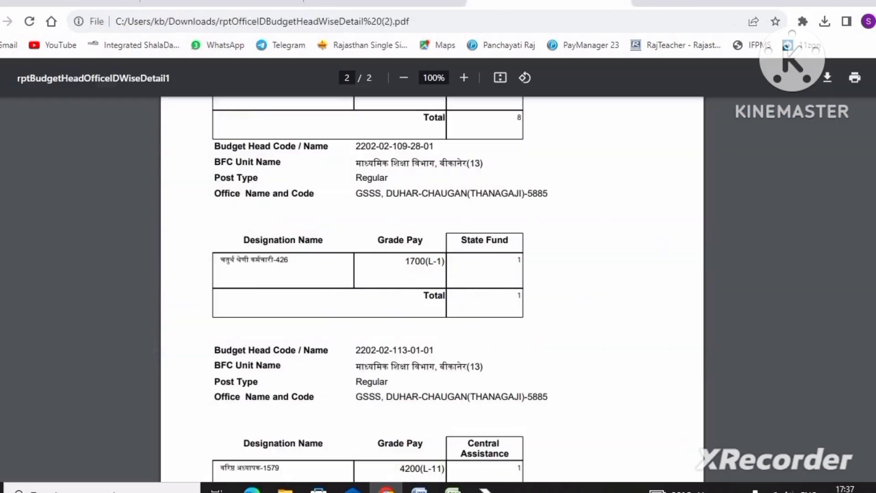
{"action": "scroll", "coordinate": [433, 242], "scroll_direction": "down", "scroll_amount": 10}
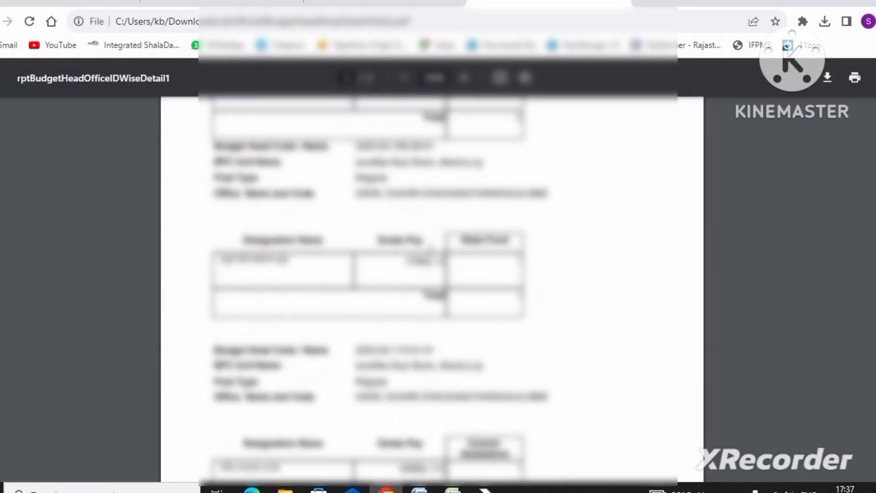
{"action": "scroll", "coordinate": [430, 253], "scroll_direction": "down", "scroll_amount": 10}
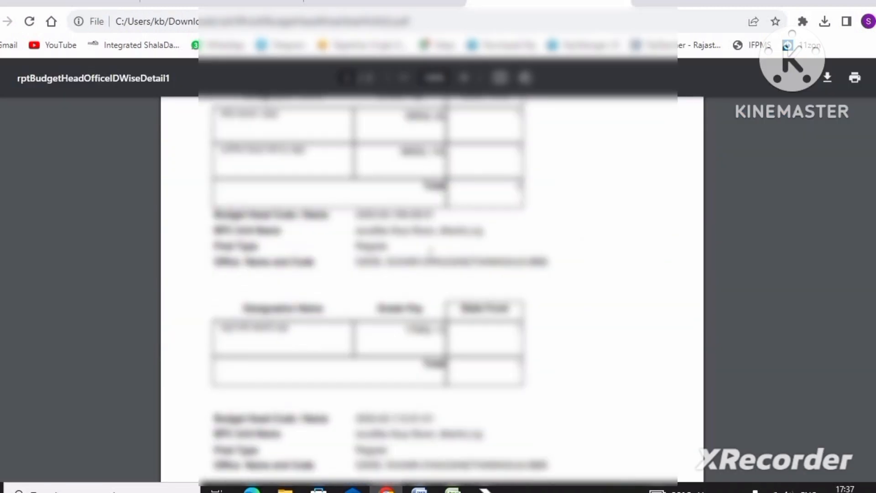
{"action": "scroll", "coordinate": [433, 287], "scroll_direction": "down", "scroll_amount": 10}
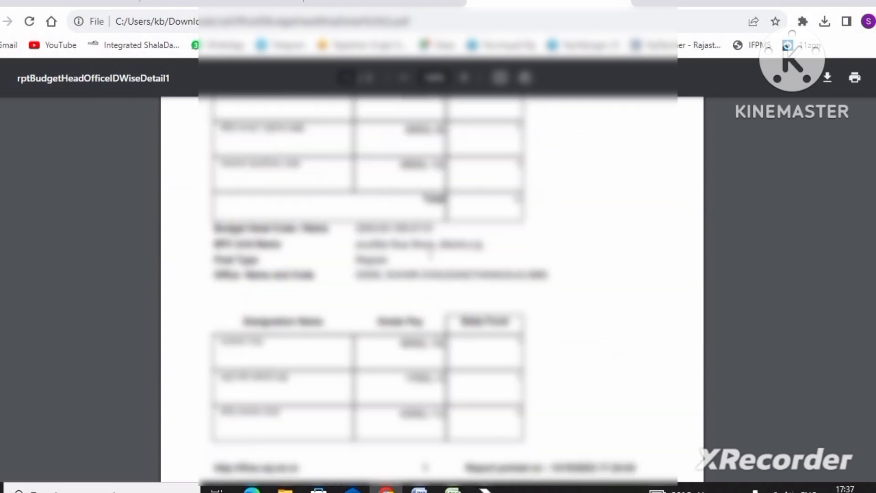
{"action": "scroll", "coordinate": [410, 277], "scroll_direction": "down", "scroll_amount": 10}
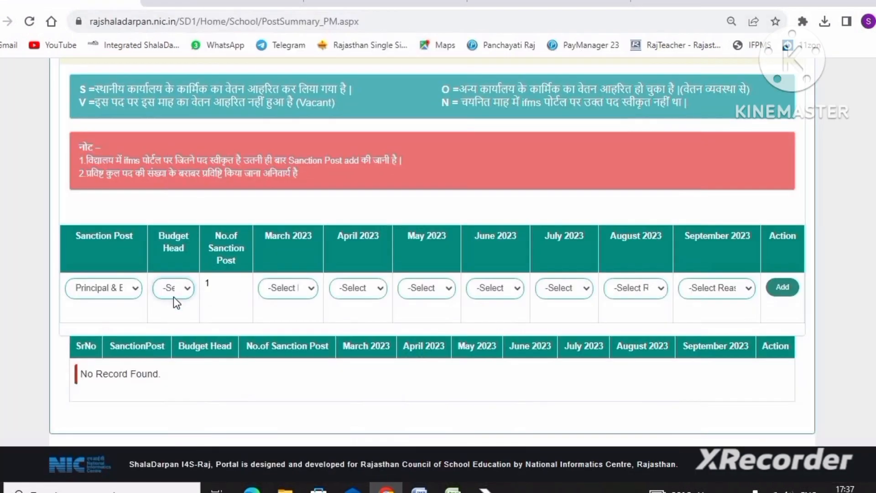
{"action": "left_click", "coordinate": [171, 291]}
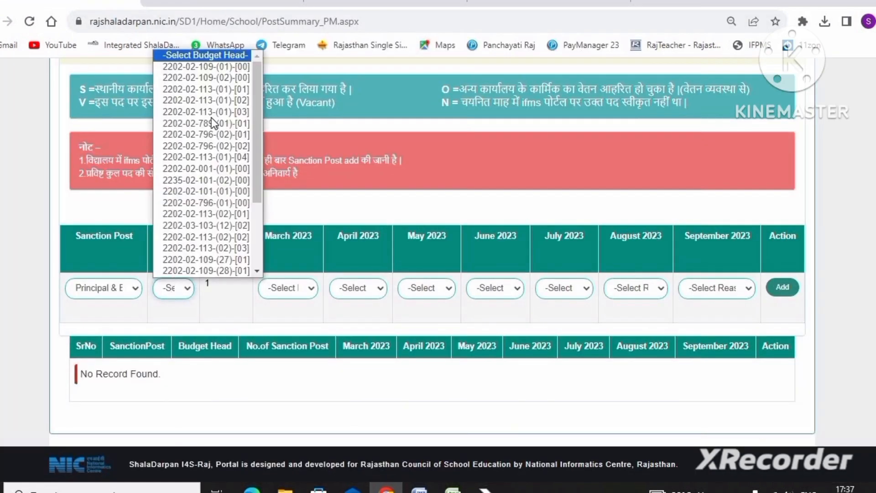
{"action": "left_click", "coordinate": [210, 67]}
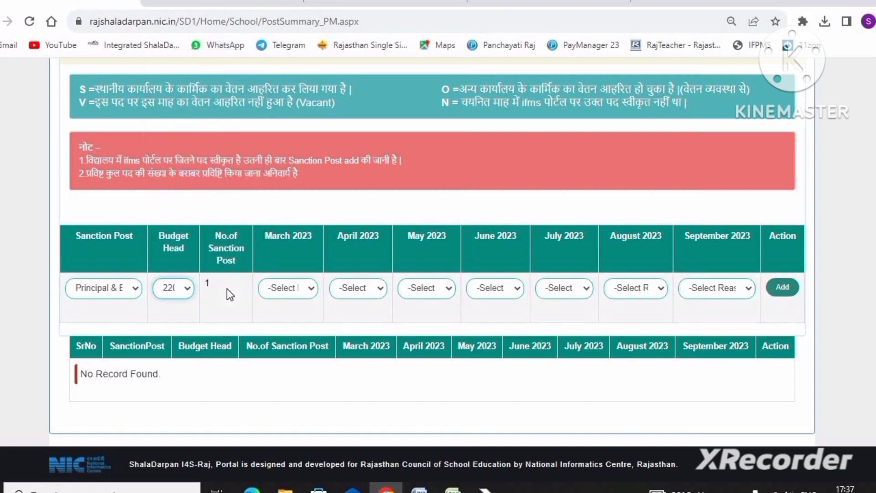
- Set the salary status to S (drawn for local office personnel) for March through September 2023 and add the Principal & Equivalent entry
{"action": "left_click", "coordinate": [298, 289]}
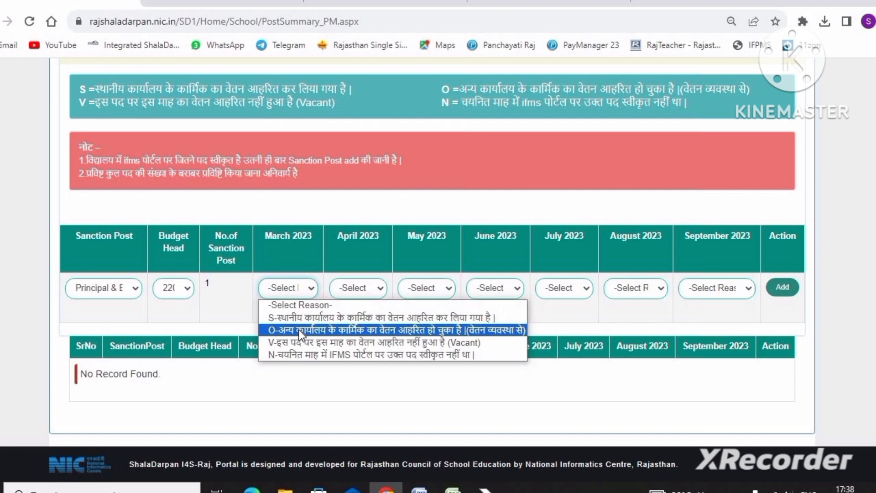
{"action": "left_click", "coordinate": [299, 317]}
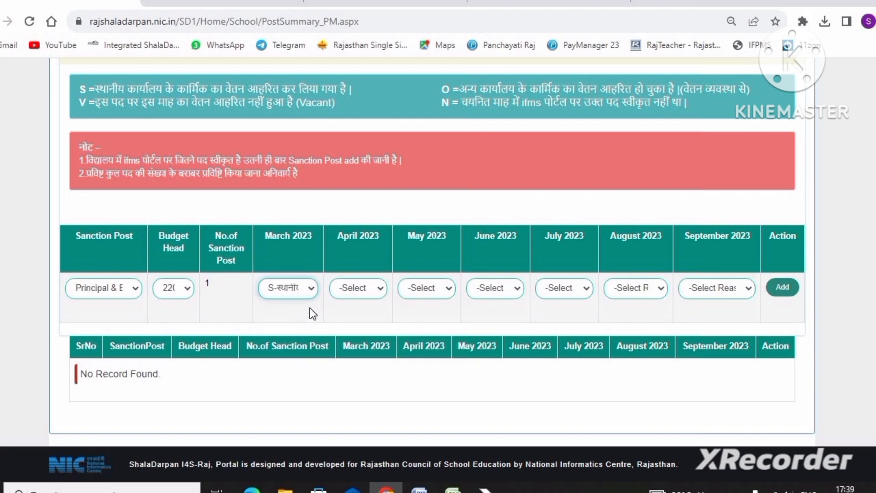
{"action": "left_click", "coordinate": [354, 286]}
{"action": "left_click", "coordinate": [364, 315]}
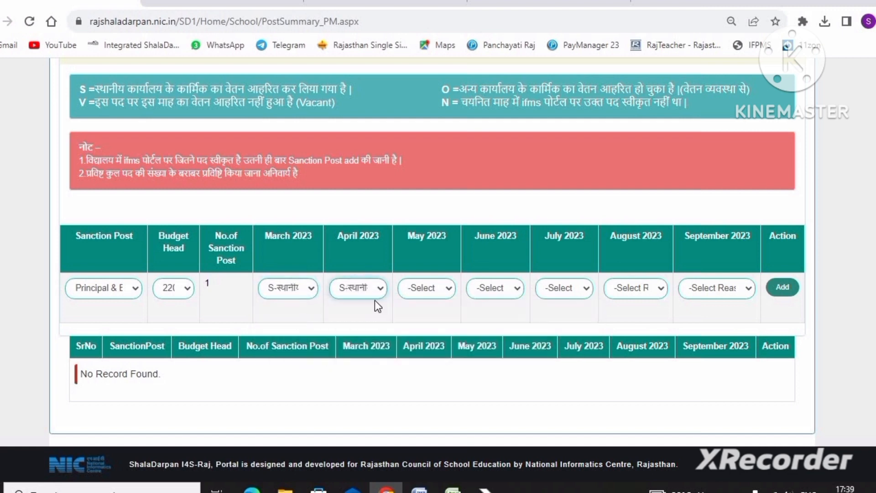
{"action": "left_click", "coordinate": [418, 289]}
{"action": "left_click", "coordinate": [418, 316]}
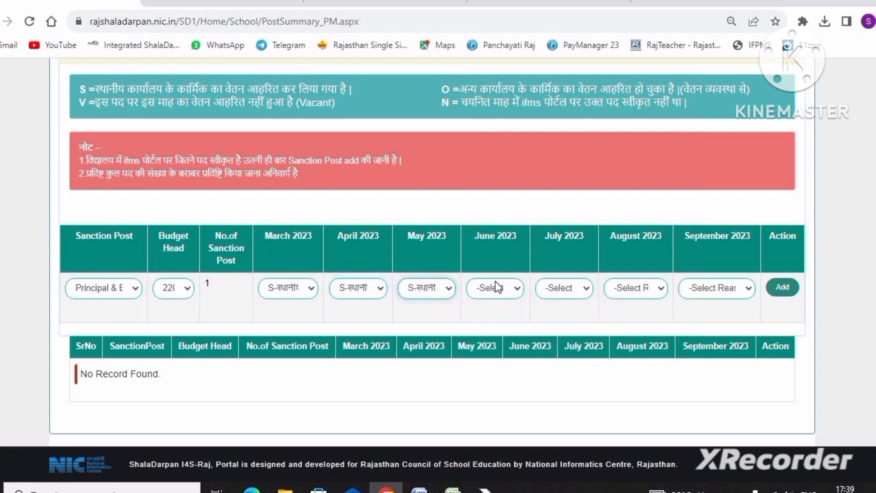
{"action": "left_click", "coordinate": [496, 286]}
{"action": "left_click", "coordinate": [498, 318]}
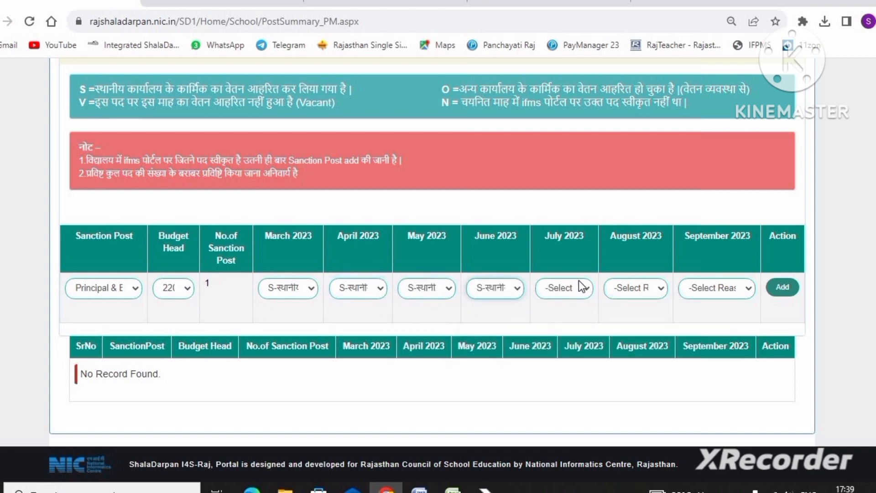
{"action": "left_click", "coordinate": [574, 288]}
{"action": "left_click", "coordinate": [573, 321]}
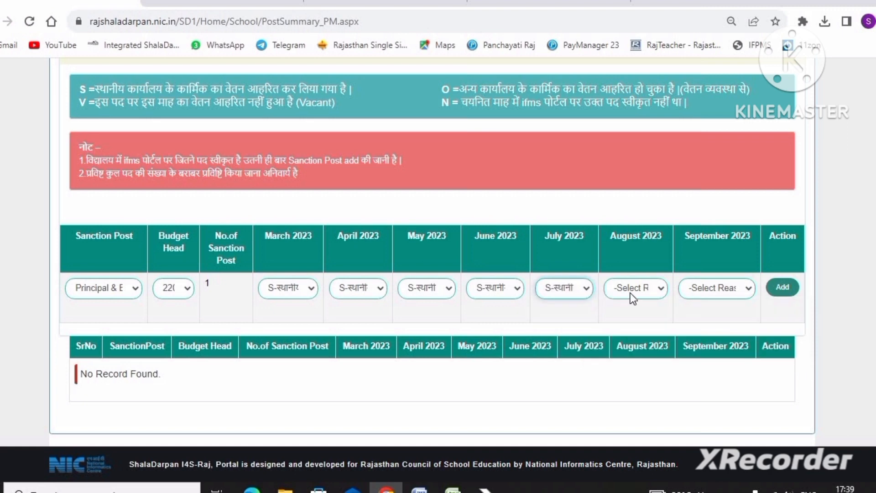
{"action": "left_click", "coordinate": [632, 290]}
{"action": "left_click", "coordinate": [623, 316]}
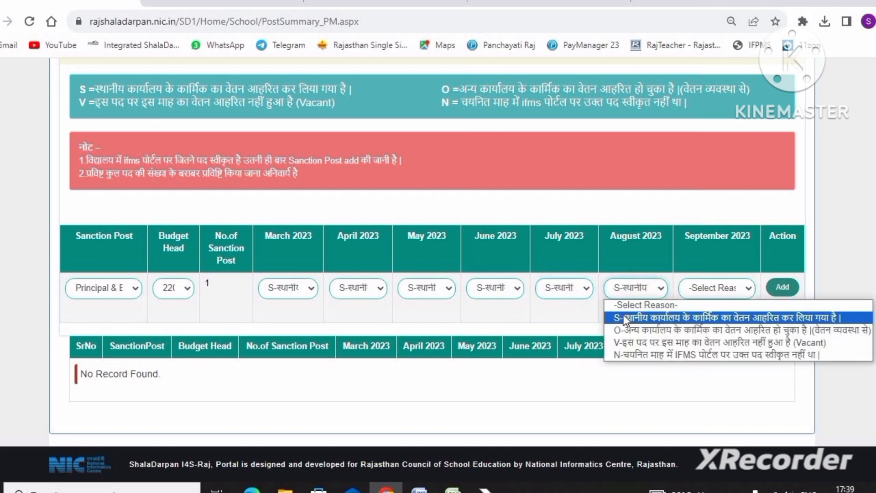
{"action": "left_click", "coordinate": [705, 289]}
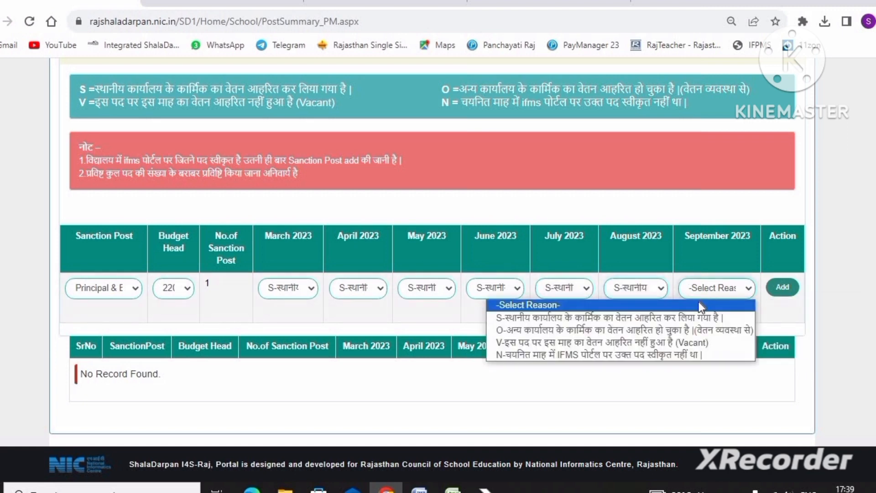
{"action": "left_click", "coordinate": [680, 319]}
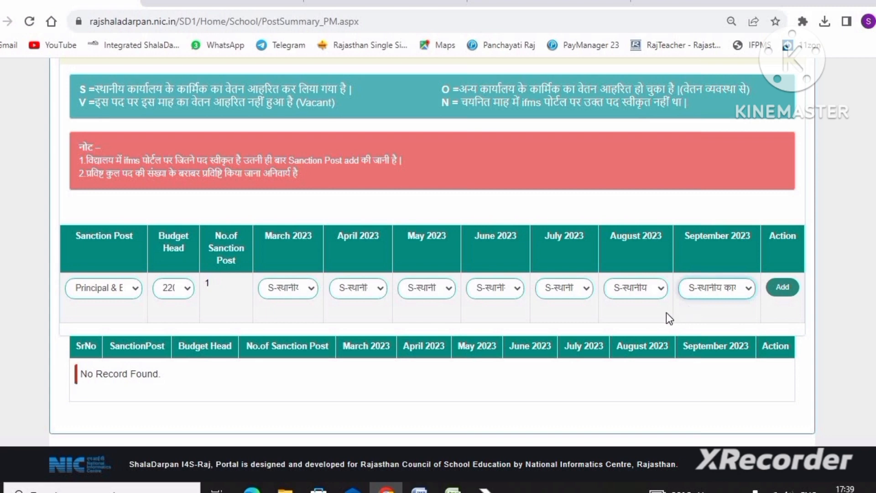
{"action": "left_click", "coordinate": [788, 288]}
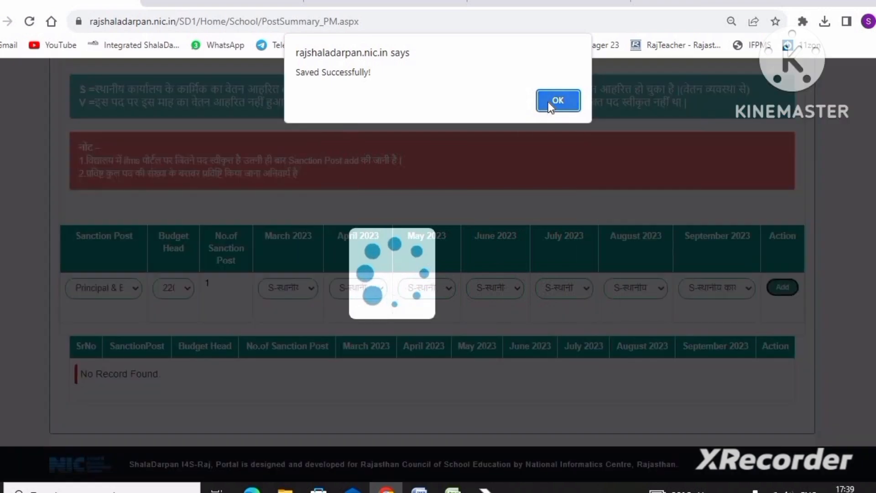
{"action": "left_click", "coordinate": [549, 102]}
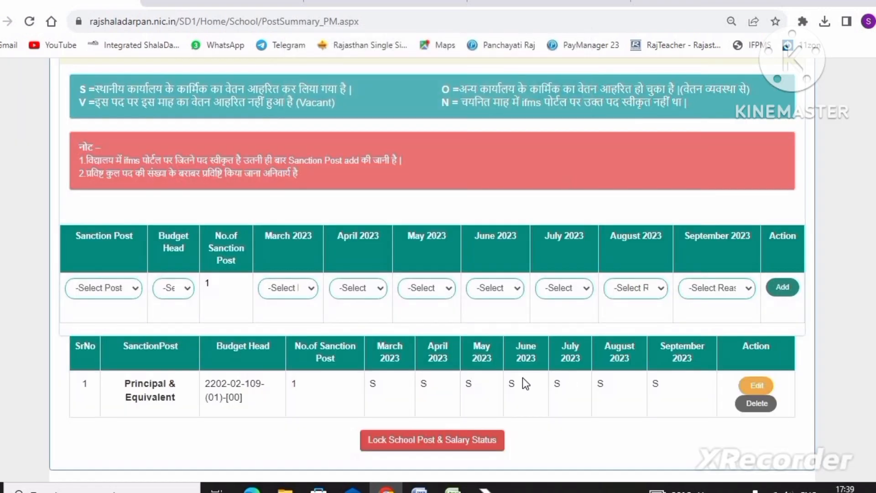
{"action": "scroll", "coordinate": [522, 377], "scroll_direction": "down", "scroll_amount": 1}
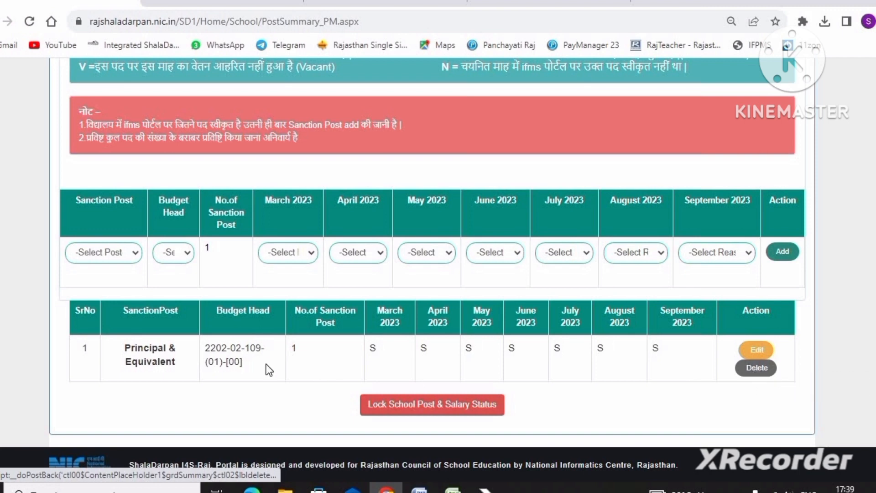
{"action": "left_click", "coordinate": [114, 248]}
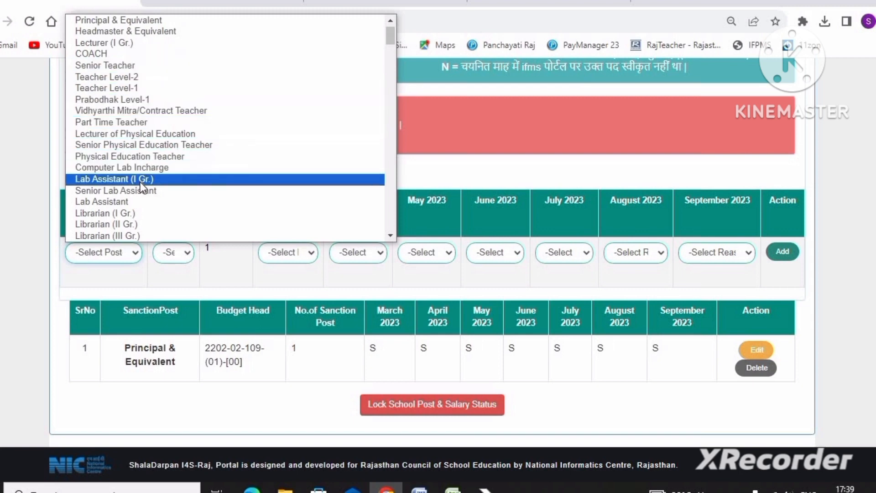
{"action": "scroll", "coordinate": [146, 189], "scroll_direction": "down", "scroll_amount": 7}
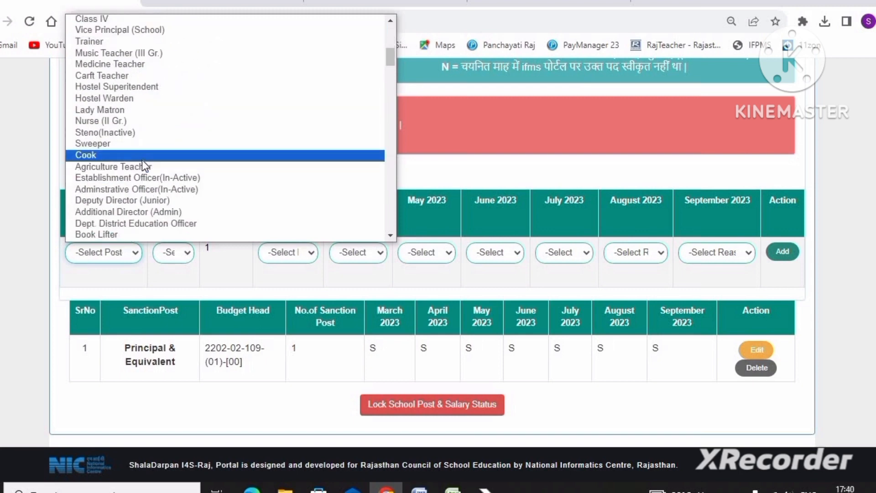
{"action": "scroll", "coordinate": [142, 160], "scroll_direction": "down", "scroll_amount": 4}
{"action": "scroll", "coordinate": [141, 160], "scroll_direction": "down", "scroll_amount": 4}
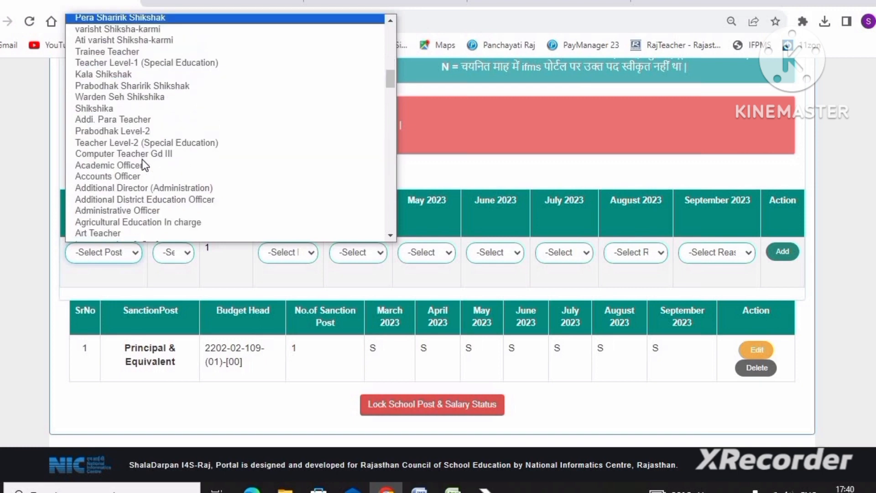
{"action": "scroll", "coordinate": [142, 159], "scroll_direction": "down", "scroll_amount": 4}
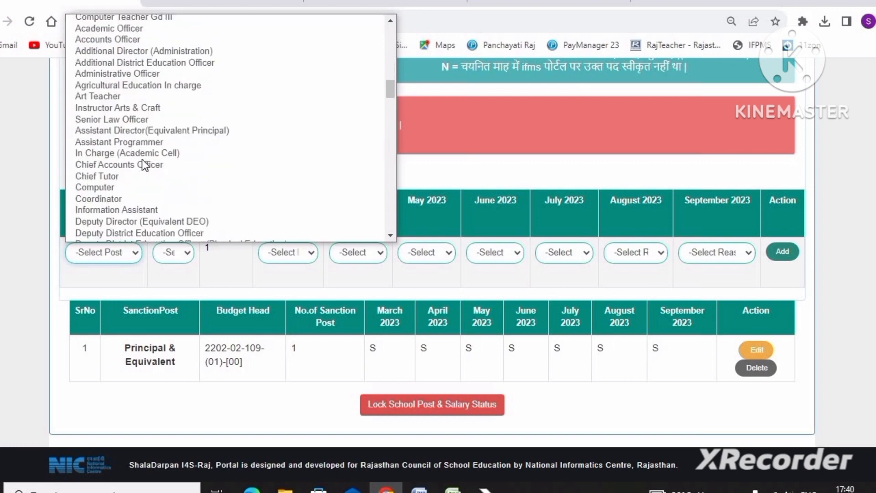
{"action": "scroll", "coordinate": [141, 158], "scroll_direction": "down", "scroll_amount": 4}
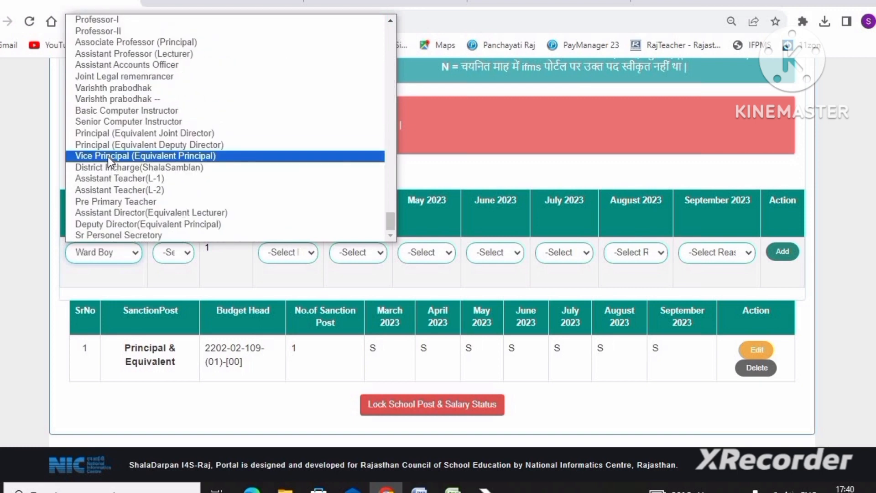
{"action": "left_click", "coordinate": [107, 156]}
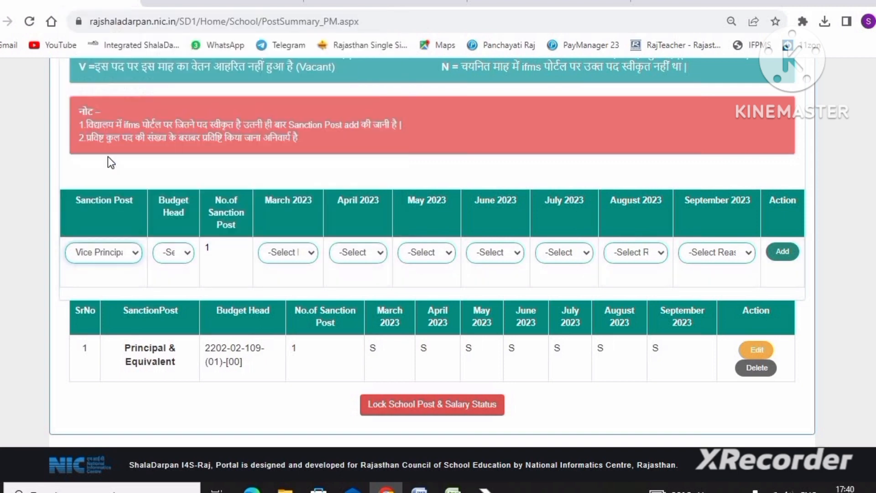
{"action": "left_click", "coordinate": [172, 254]}
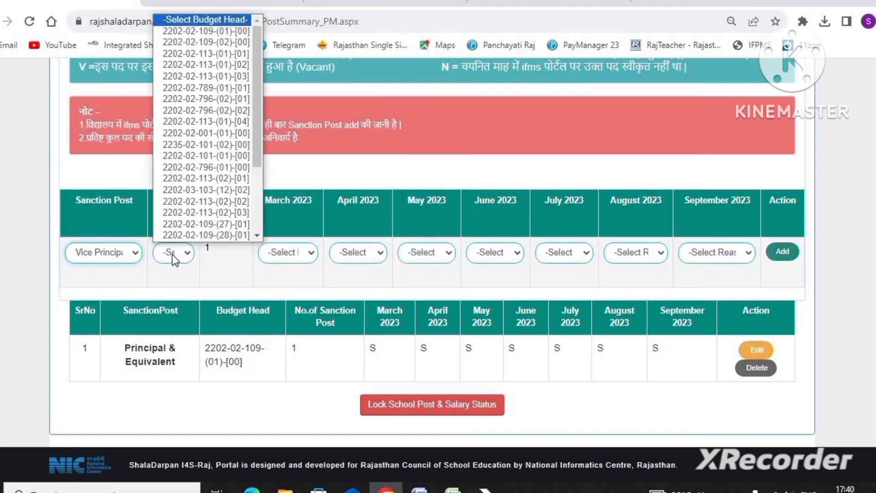
{"action": "left_click", "coordinate": [197, 21]}
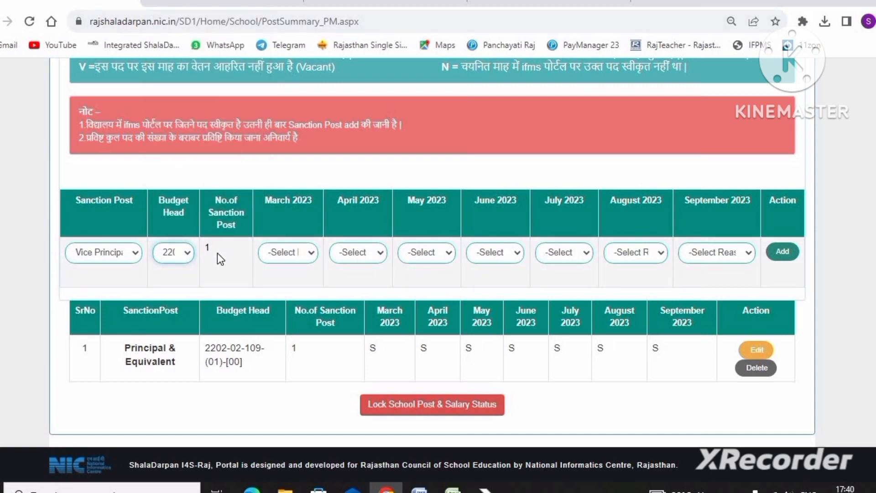
- Set the salary status to O (drawn for another office's personnel) for March through September 2023 and add the Vice Principal entry
{"action": "left_click", "coordinate": [275, 253]}
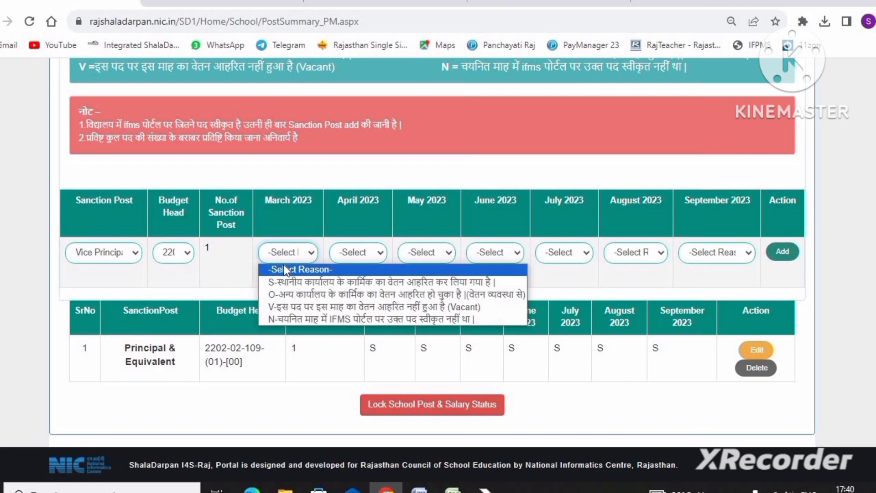
{"action": "left_click", "coordinate": [299, 295]}
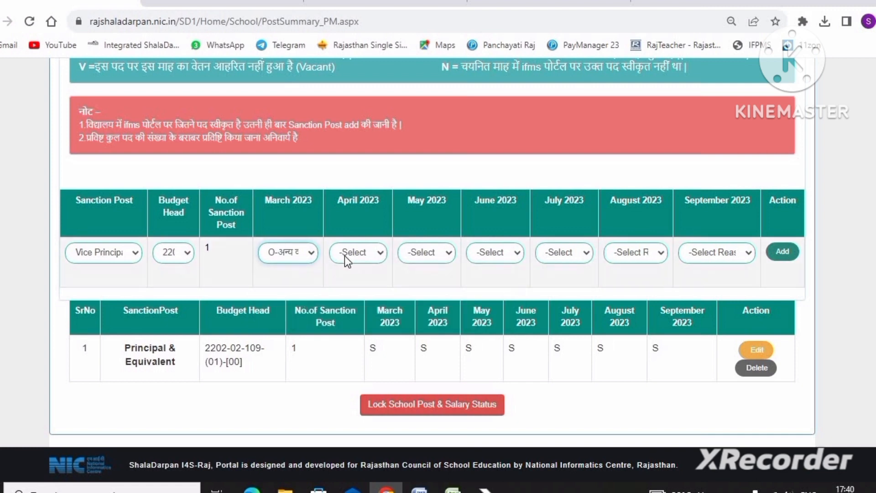
{"action": "left_click", "coordinate": [344, 255]}
{"action": "left_click", "coordinate": [352, 295]}
{"action": "left_click", "coordinate": [417, 253]}
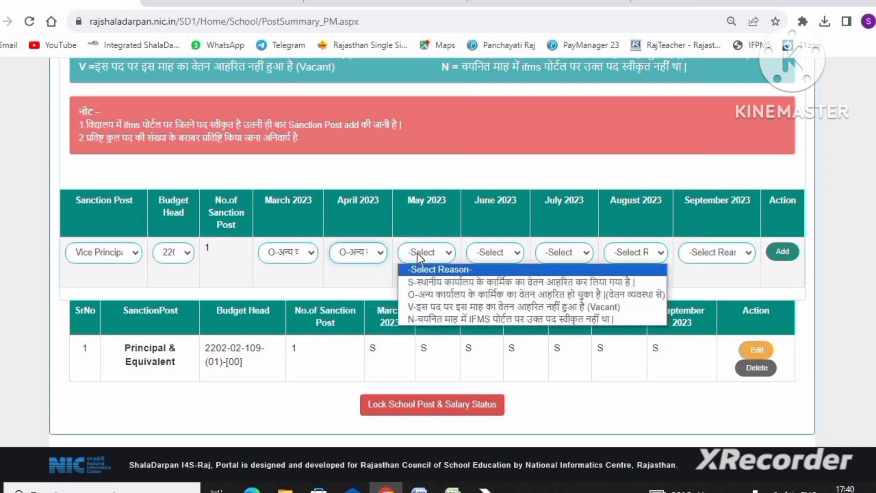
{"action": "left_click", "coordinate": [422, 294]}
{"action": "left_click", "coordinate": [497, 261]}
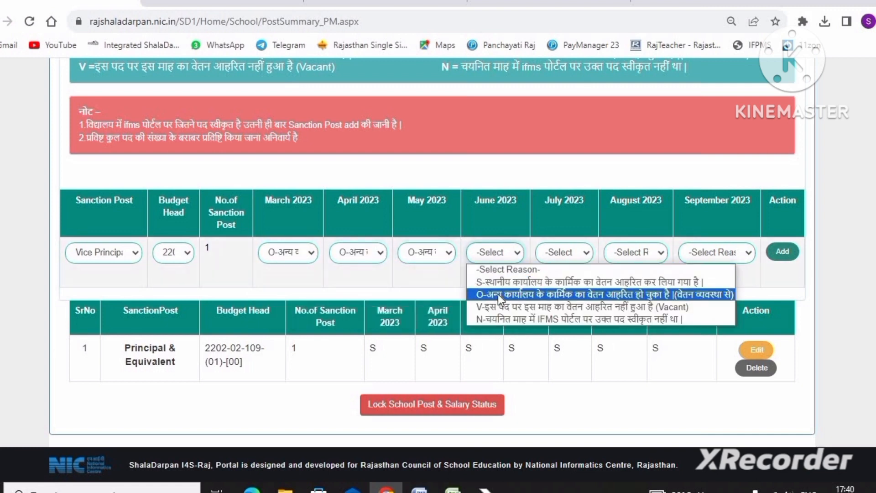
{"action": "left_click", "coordinate": [497, 294]}
{"action": "left_click", "coordinate": [552, 252]}
{"action": "left_click", "coordinate": [555, 294]}
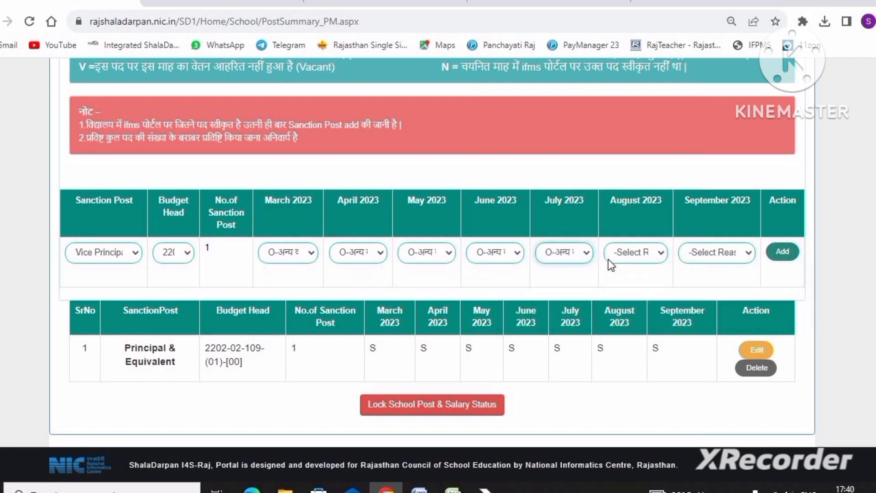
{"action": "left_click", "coordinate": [634, 250]}
{"action": "left_click", "coordinate": [657, 294]}
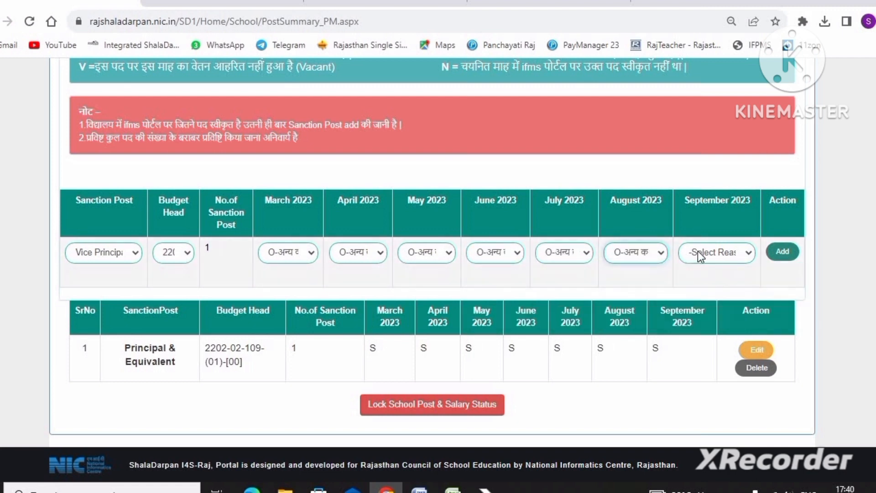
{"action": "left_click", "coordinate": [717, 252]}
{"action": "left_click", "coordinate": [689, 291]}
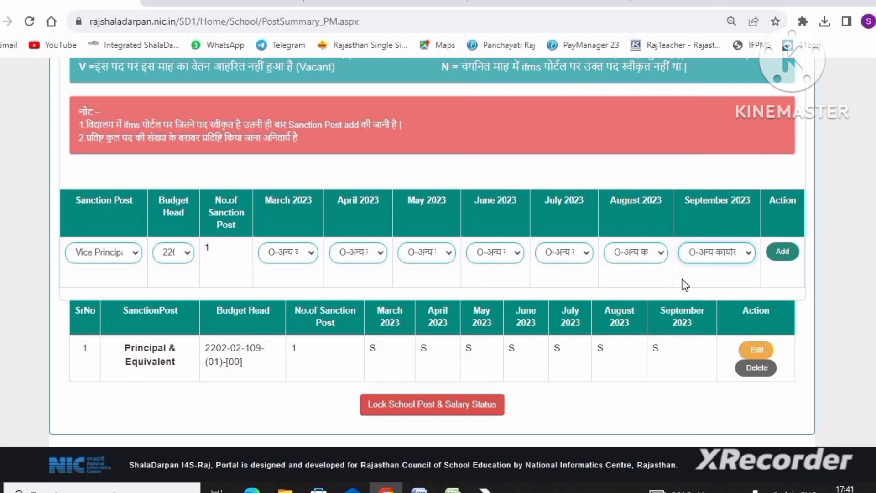
{"action": "left_click", "coordinate": [782, 252]}
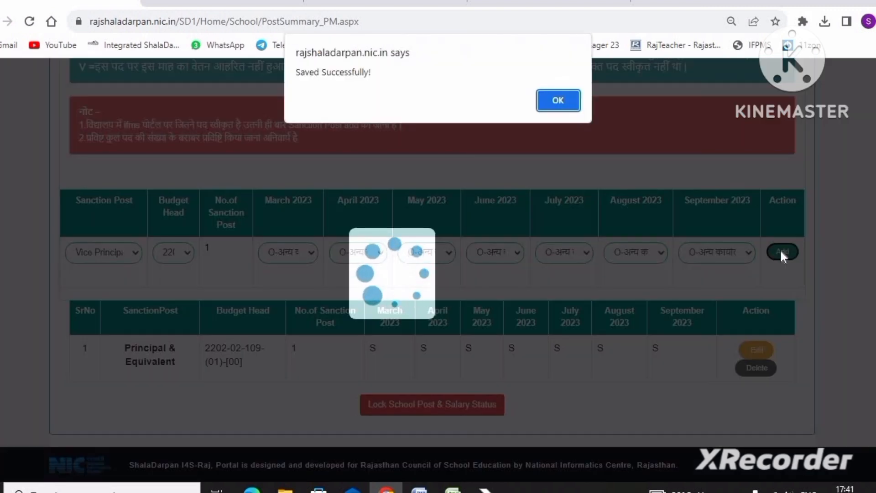
{"action": "left_click", "coordinate": [556, 101]}
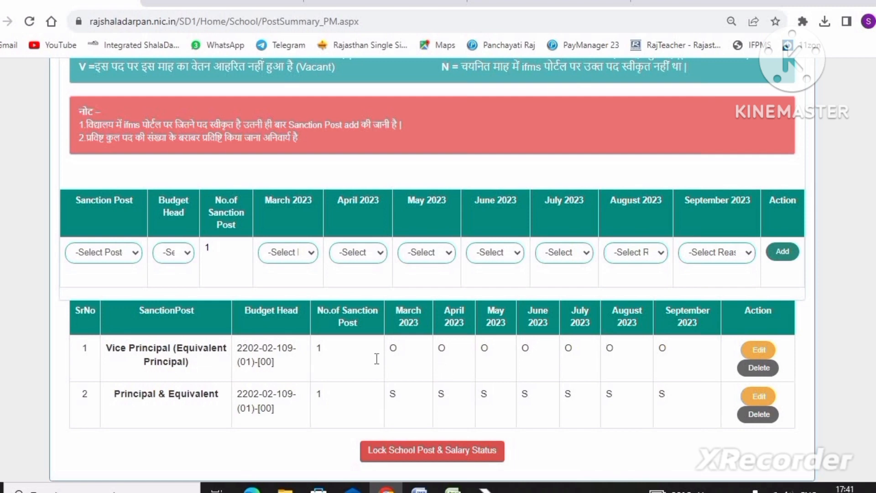
{"action": "scroll", "coordinate": [137, 239], "scroll_direction": "up", "scroll_amount": 2}
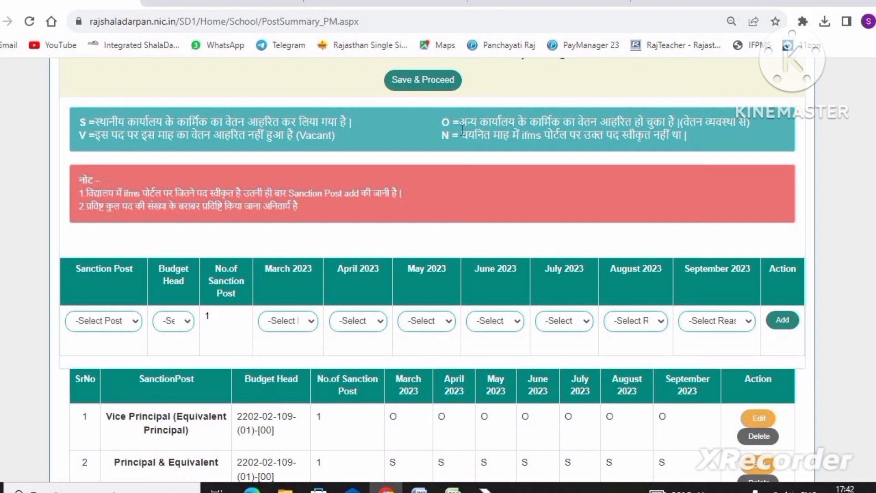
{"action": "left_click", "coordinate": [95, 321]}
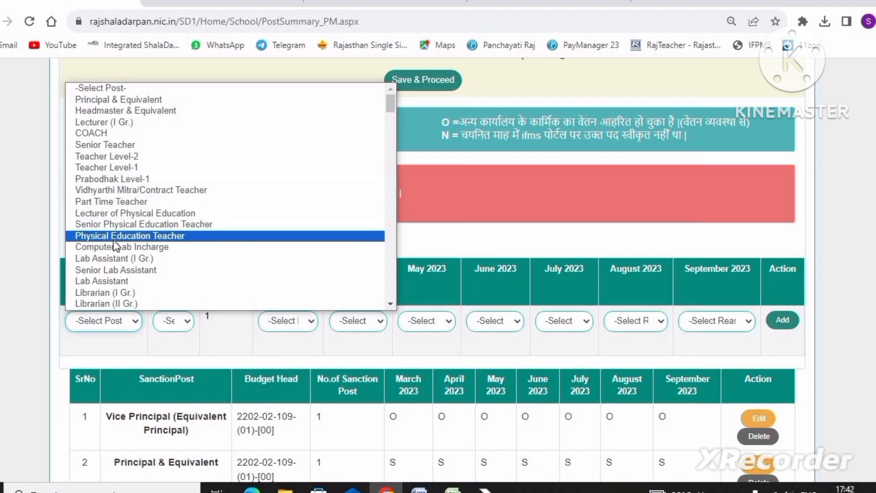
{"action": "scroll", "coordinate": [113, 240], "scroll_direction": "down", "scroll_amount": 3}
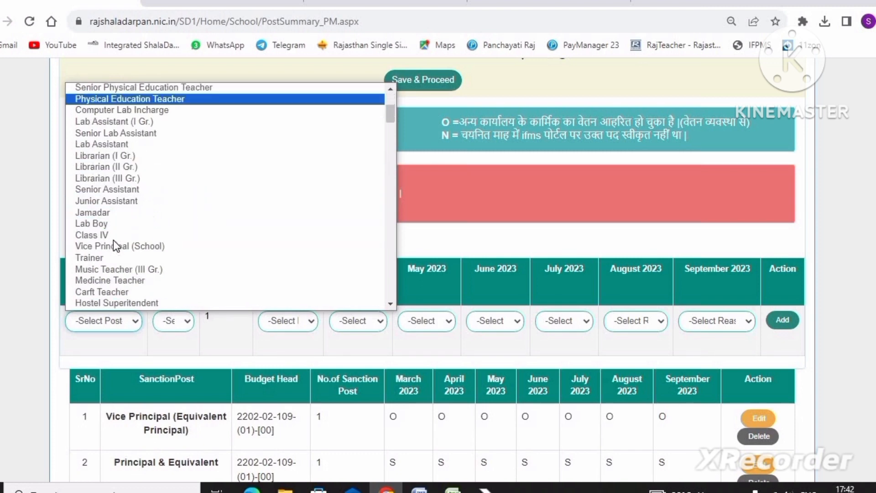
{"action": "left_click", "coordinate": [116, 200]}
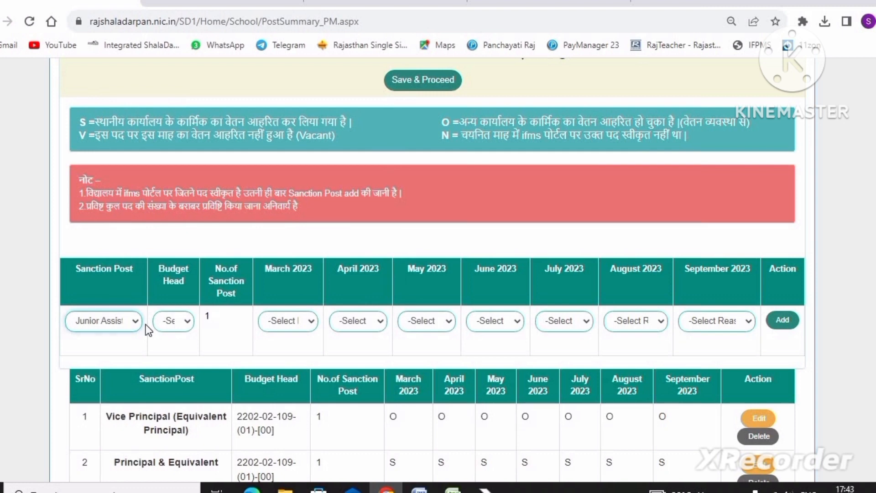
{"action": "left_click", "coordinate": [175, 325]}
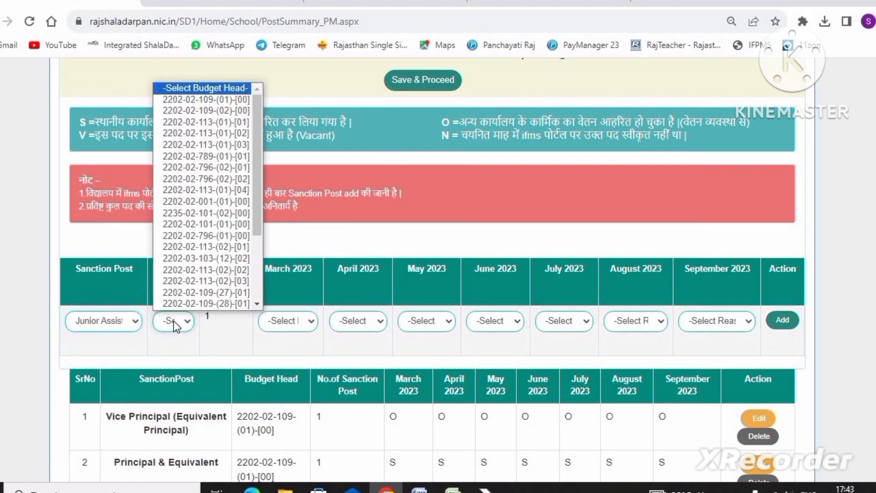
{"action": "left_click", "coordinate": [172, 100]}
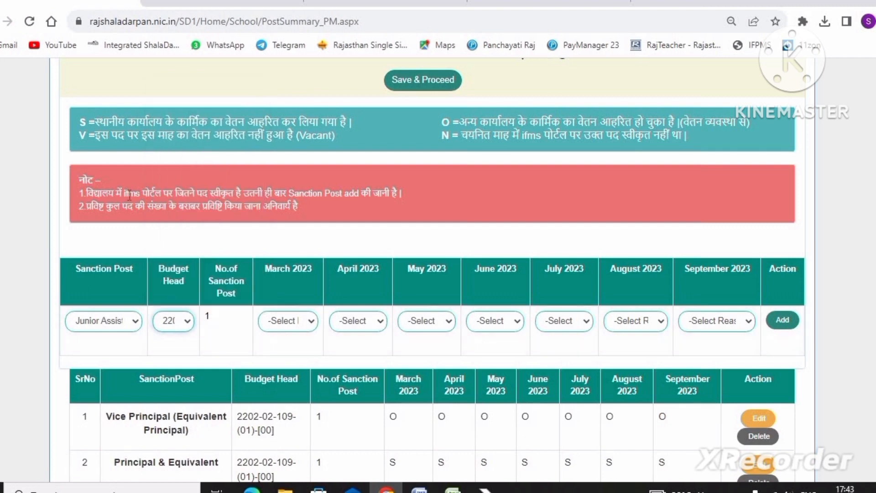
- Set the salary status to V (vacant, no salary drawn) for March through September 2023 and add the Junior Assistant entry
{"action": "left_click", "coordinate": [287, 321]}
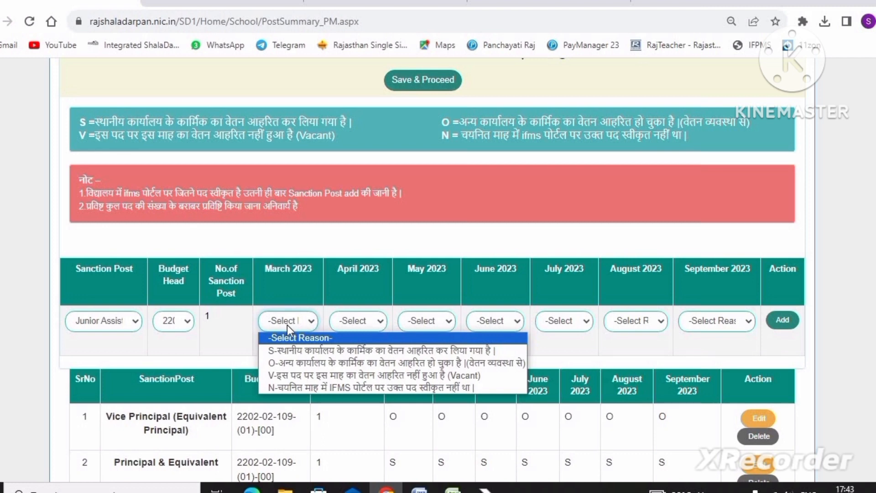
{"action": "left_click", "coordinate": [310, 376]}
{"action": "left_click", "coordinate": [369, 327]}
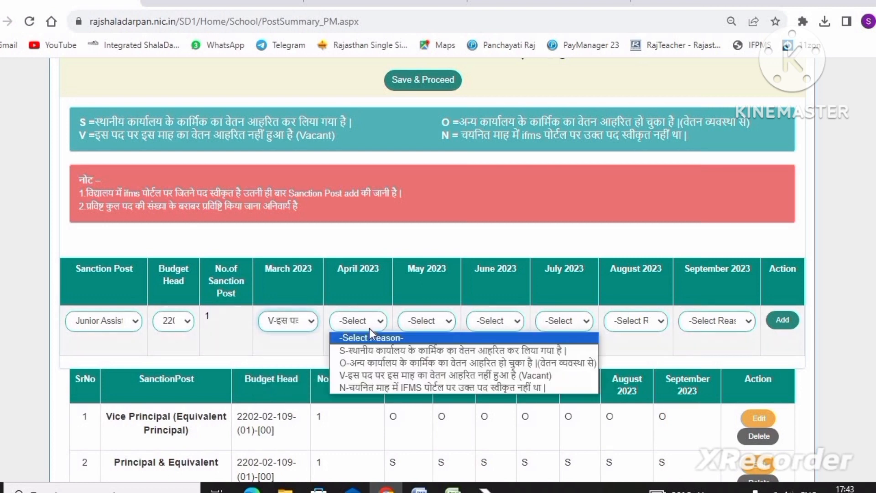
{"action": "left_click", "coordinate": [379, 375]}
{"action": "left_click", "coordinate": [427, 321]}
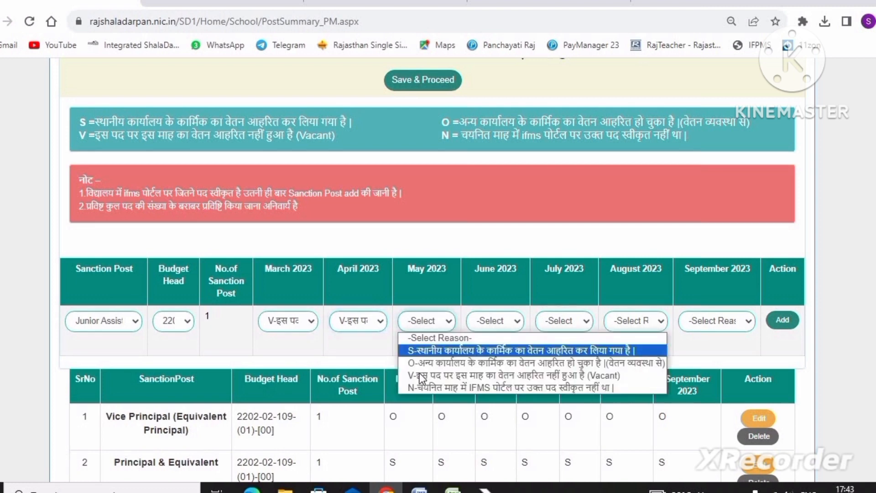
{"action": "left_click", "coordinate": [451, 375]}
{"action": "left_click", "coordinate": [481, 322]}
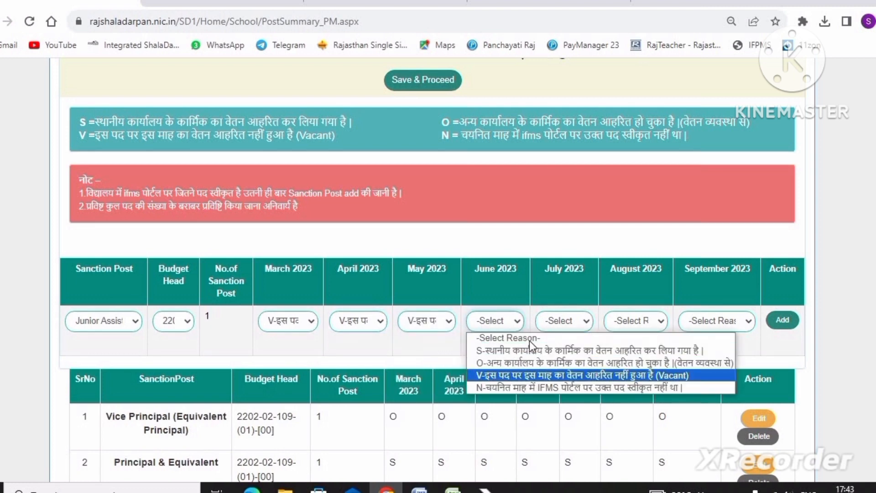
{"action": "left_click", "coordinate": [504, 377]}
{"action": "left_click", "coordinate": [555, 324]}
{"action": "left_click", "coordinate": [566, 375]}
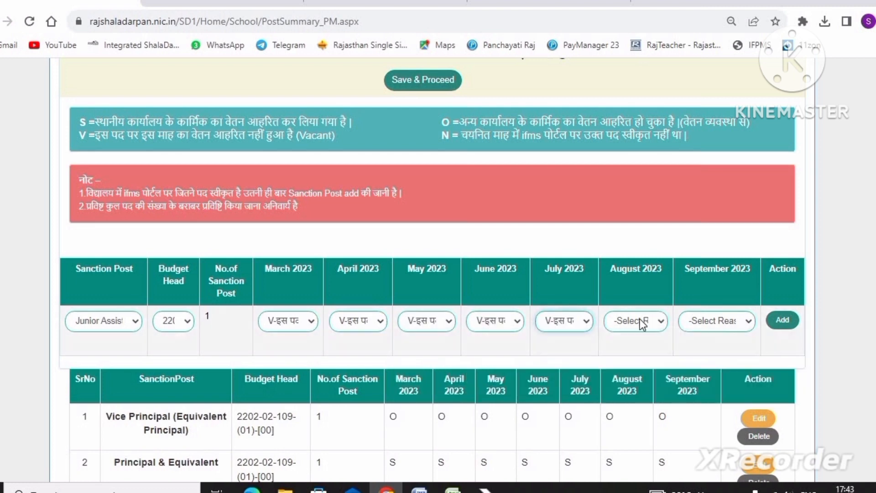
{"action": "left_click", "coordinate": [640, 318]}
{"action": "left_click", "coordinate": [638, 374]}
{"action": "left_click", "coordinate": [696, 322]}
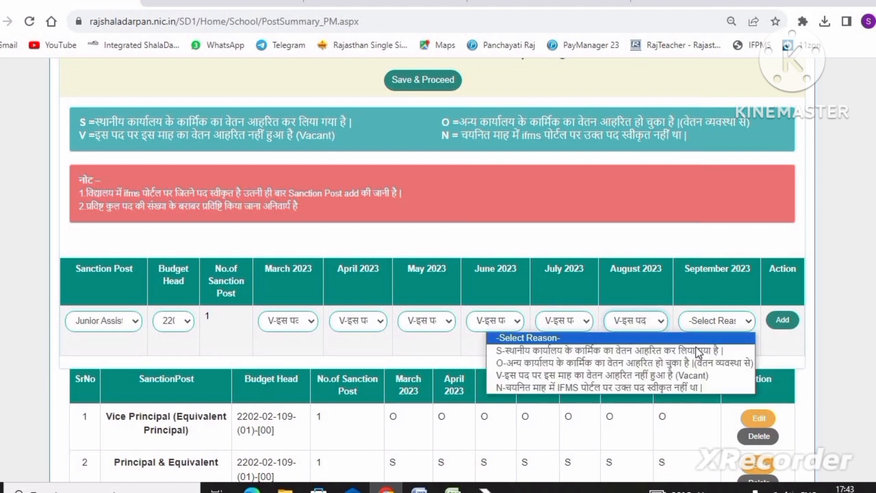
{"action": "left_click", "coordinate": [686, 374]}
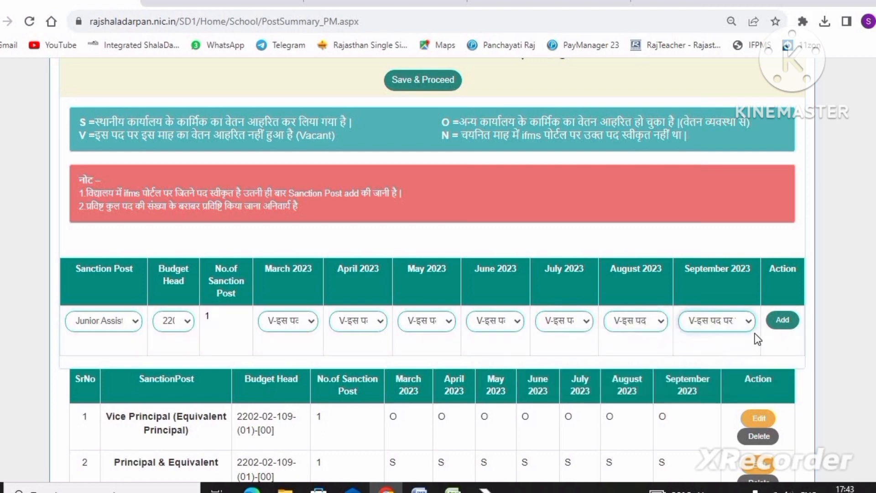
{"action": "left_click", "coordinate": [782, 320]}
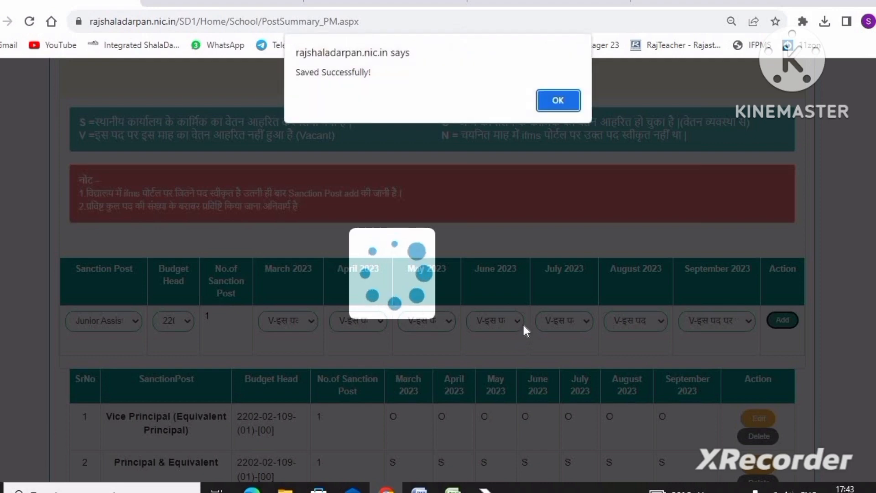
{"action": "left_click", "coordinate": [565, 101]}
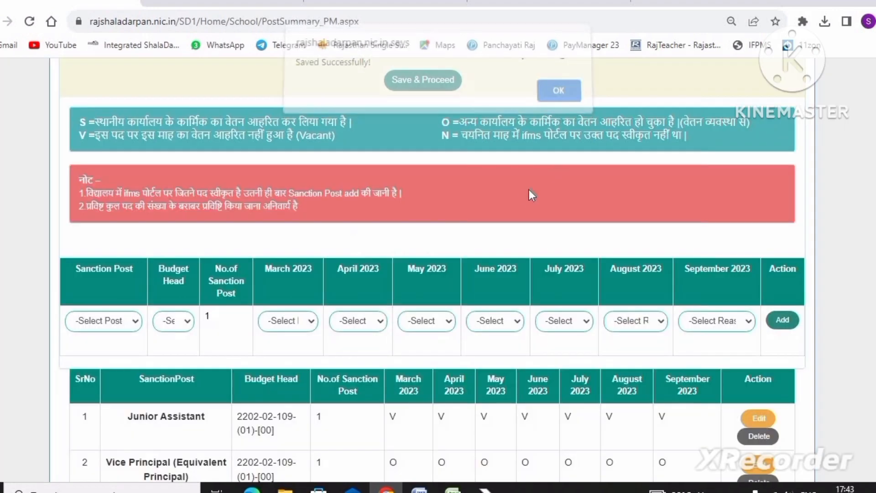
- Start the fourth entry with Senior Teacher as the sanction post
{"action": "scroll", "coordinate": [529, 189], "scroll_direction": "down", "scroll_amount": 4}
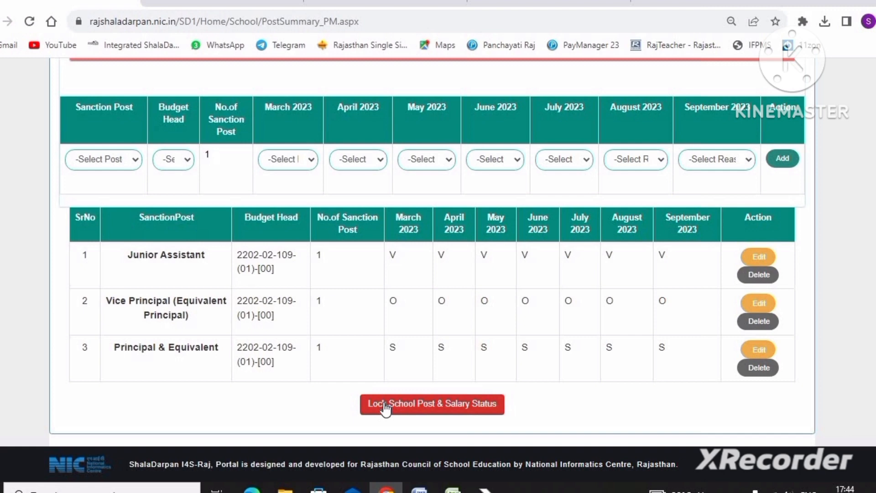
{"action": "left_click", "coordinate": [95, 154]}
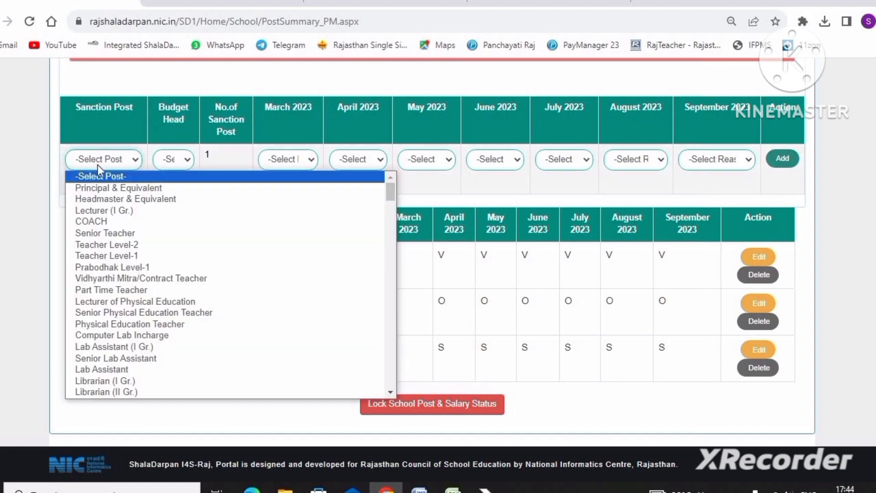
{"action": "left_click", "coordinate": [105, 233]}
{"action": "left_click", "coordinate": [179, 160]}
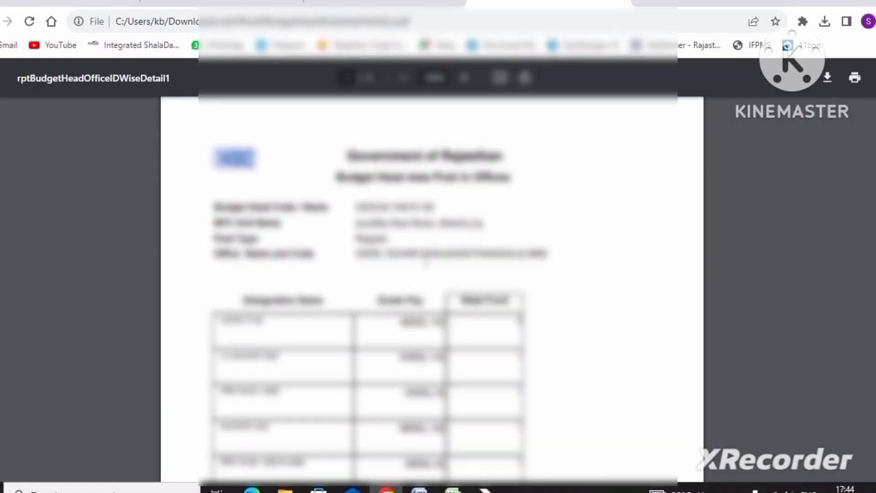
- Examine the posts listed under each budget head in the rptBudgetHeadOfficeIDWiseDetail1 report to find the Senior Teacher's budget head
{"action": "scroll", "coordinate": [320, 296], "scroll_direction": "down", "scroll_amount": 3}
{"action": "scroll", "coordinate": [314, 298], "scroll_direction": "down", "scroll_amount": 1}
{"action": "scroll", "coordinate": [314, 296], "scroll_direction": "up", "scroll_amount": 3}
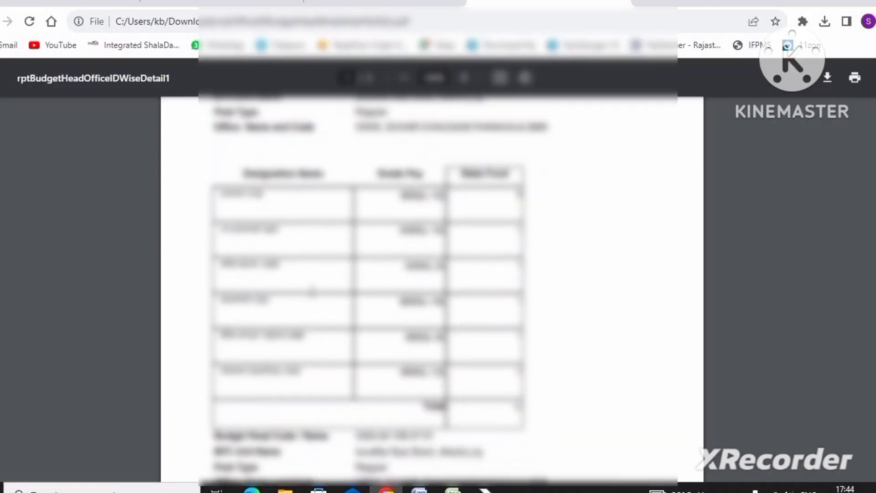
{"action": "scroll", "coordinate": [314, 301], "scroll_direction": "down", "scroll_amount": 4}
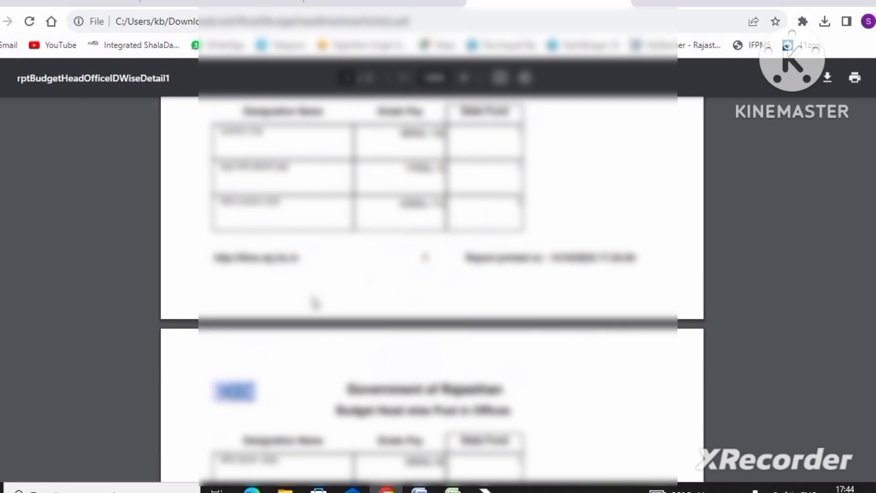
{"action": "scroll", "coordinate": [310, 287], "scroll_direction": "up", "scroll_amount": 2}
{"action": "scroll", "coordinate": [308, 279], "scroll_direction": "up", "scroll_amount": 2}
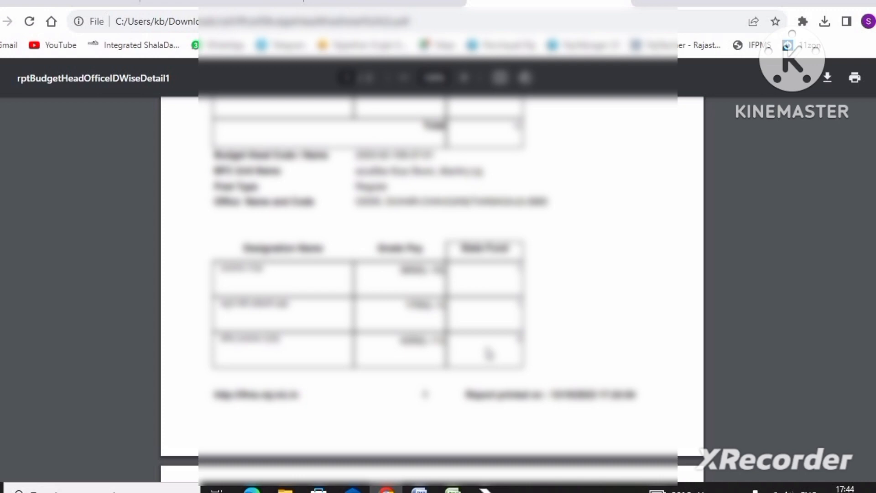
{"action": "scroll", "coordinate": [487, 352], "scroll_direction": "up", "scroll_amount": 3}
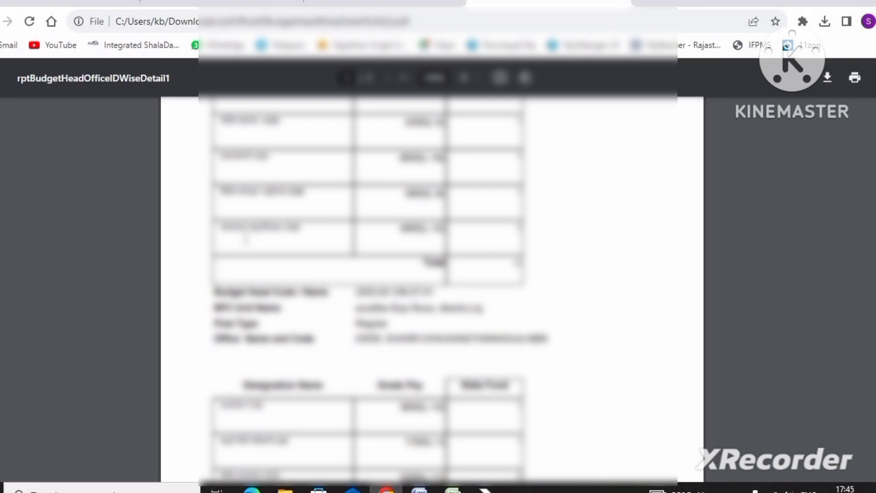
{"action": "scroll", "coordinate": [249, 249], "scroll_direction": "down", "scroll_amount": 3}
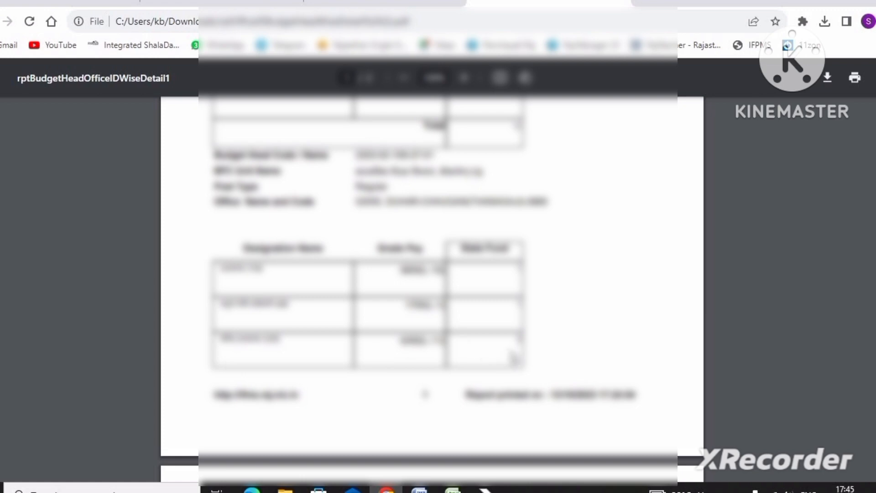
{"action": "scroll", "coordinate": [131, 153], "scroll_direction": "up", "scroll_amount": 3}
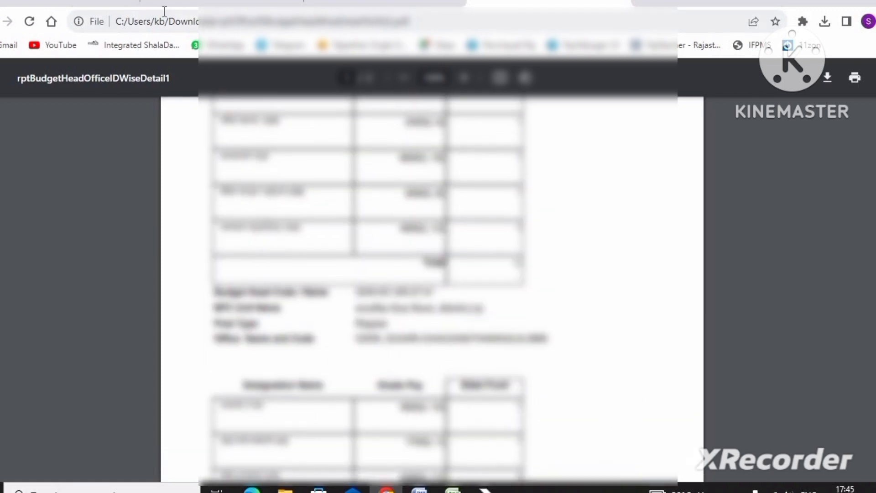
{"action": "left_click", "coordinate": [94, 7]}
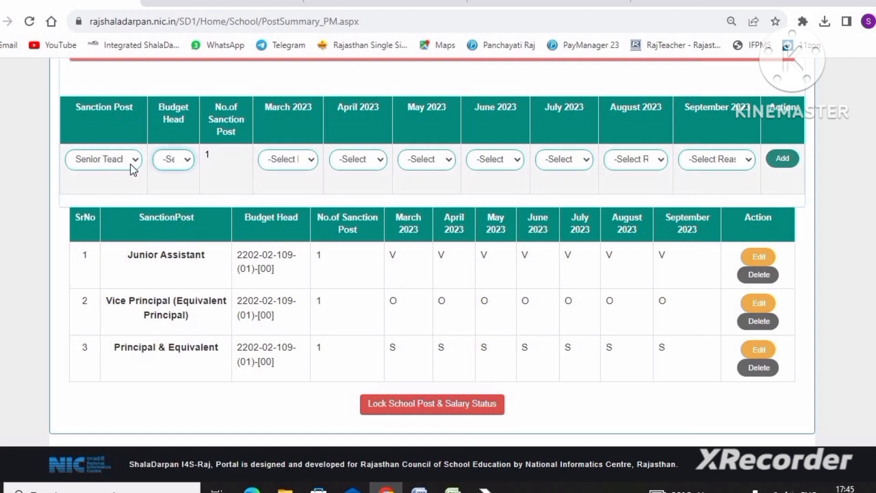
{"action": "left_click", "coordinate": [168, 160]}
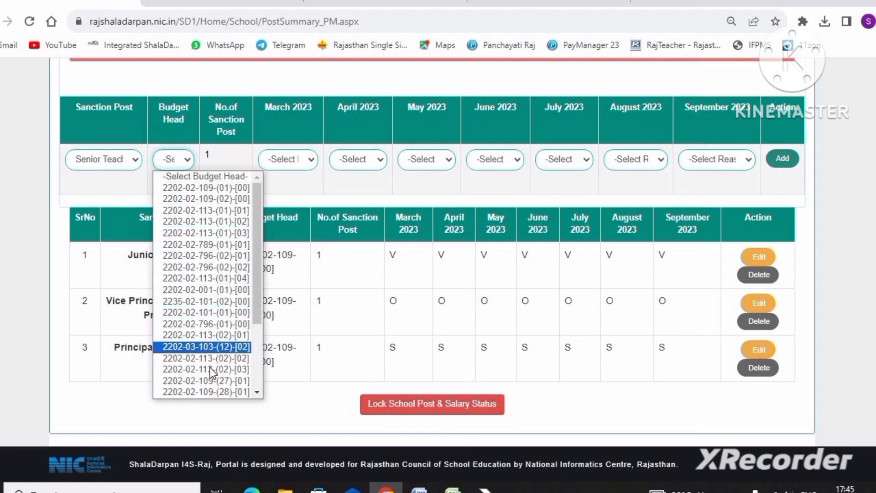
{"action": "left_click", "coordinate": [212, 381]}
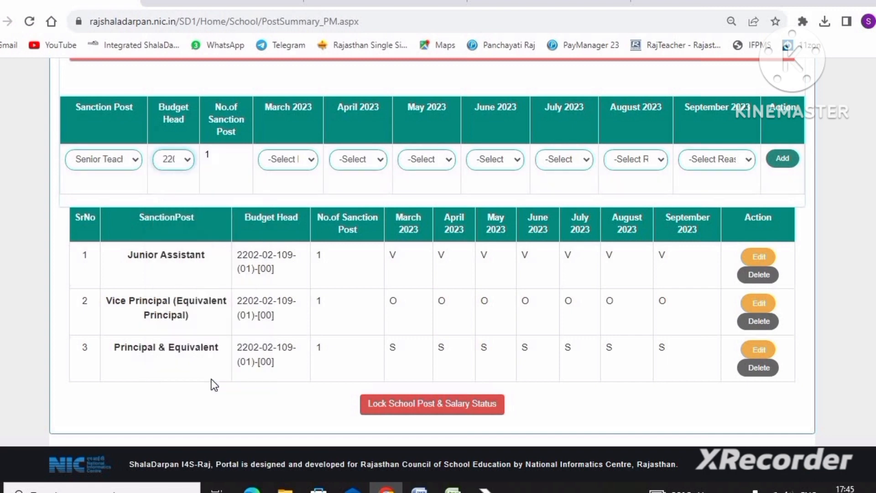
{"action": "left_click", "coordinate": [230, 173]}
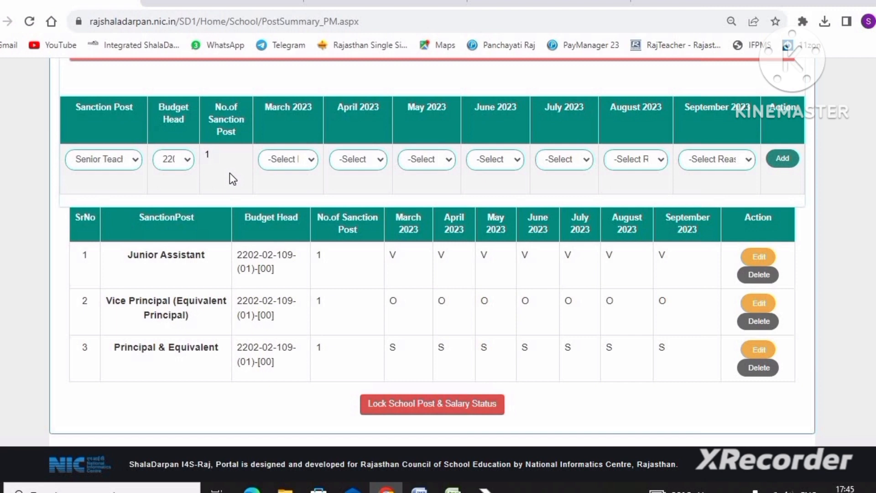
{"action": "scroll", "coordinate": [224, 176], "scroll_direction": "up", "scroll_amount": 3}
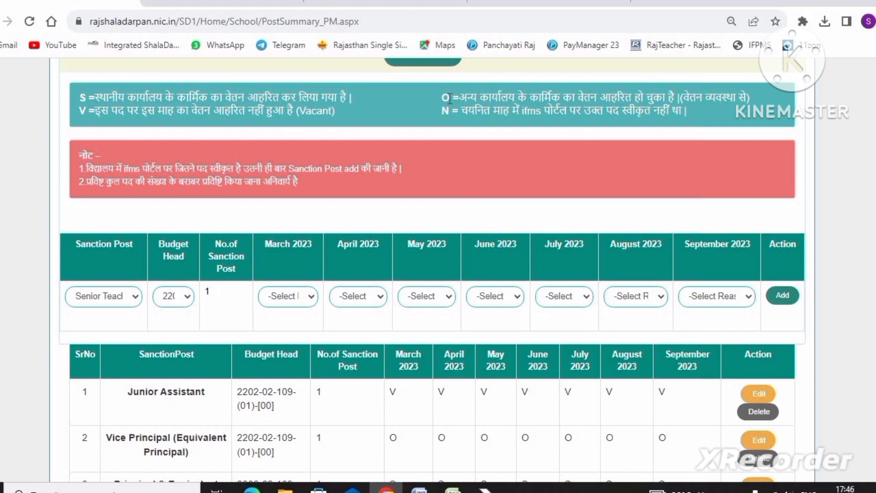
{"action": "scroll", "coordinate": [411, 97], "scroll_direction": "down", "scroll_amount": 3}
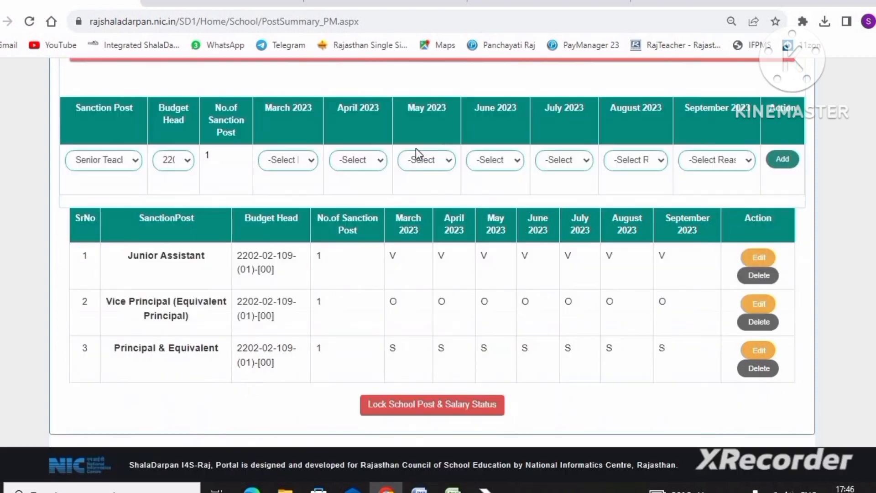